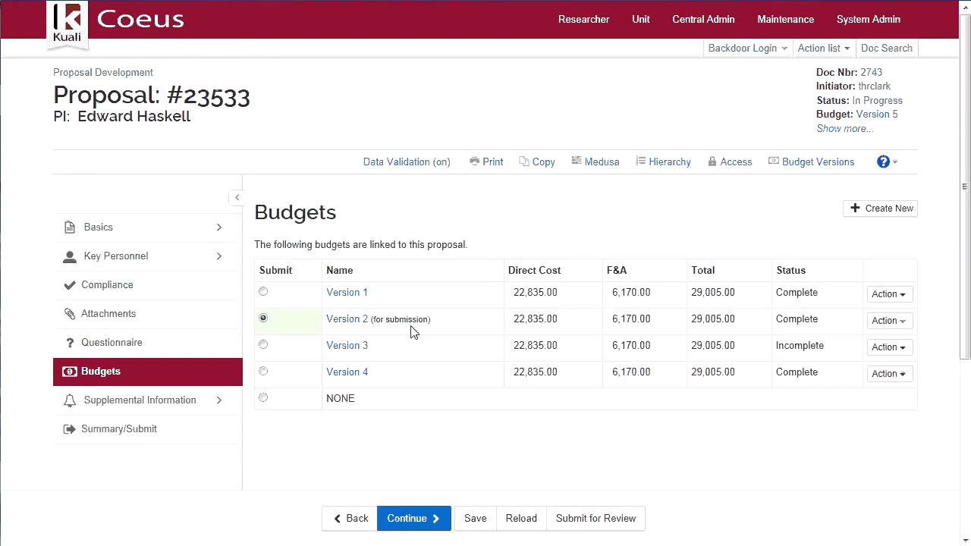
View the summary of budget Version 2, check its export formats, and close the summary.
{"action": "left_click", "coordinate": [909, 325]}
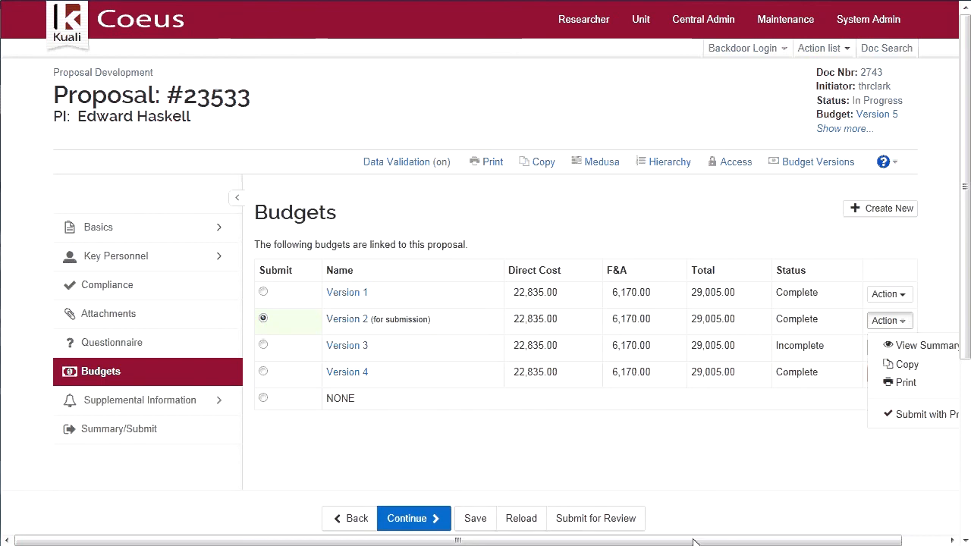
{"action": "left_click_drag", "start_coordinate": [692, 541], "coordinate": [736, 542]}
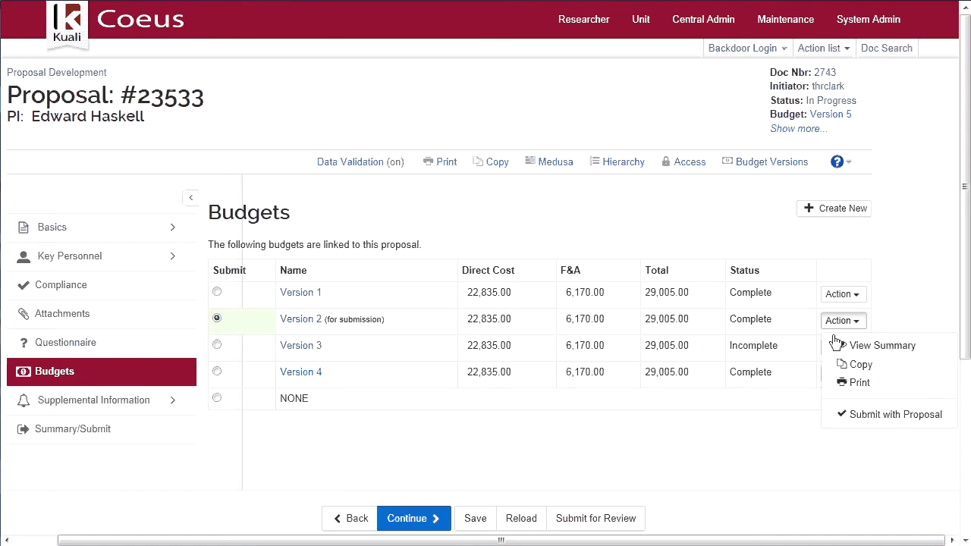
{"action": "left_click", "coordinate": [888, 347]}
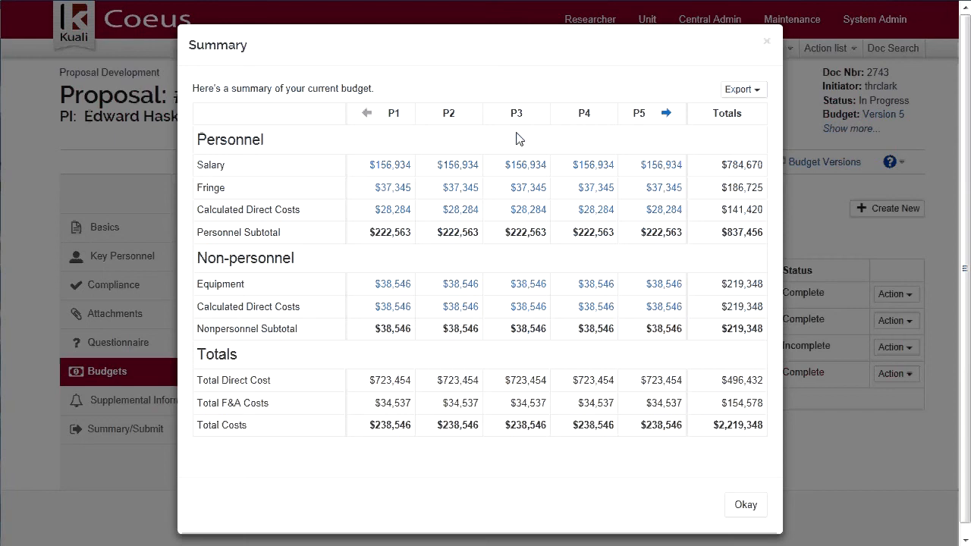
{"action": "left_click", "coordinate": [759, 92]}
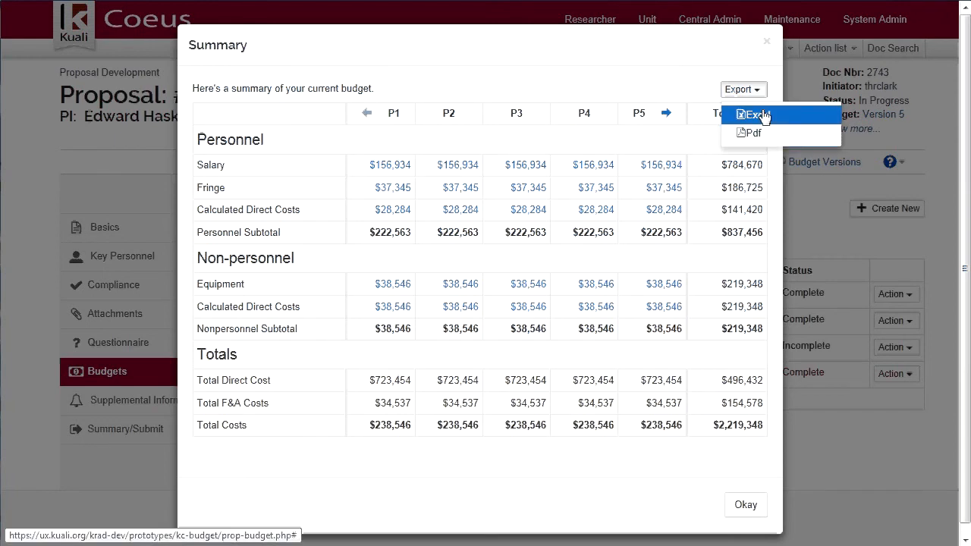
{"action": "left_click", "coordinate": [641, 84]}
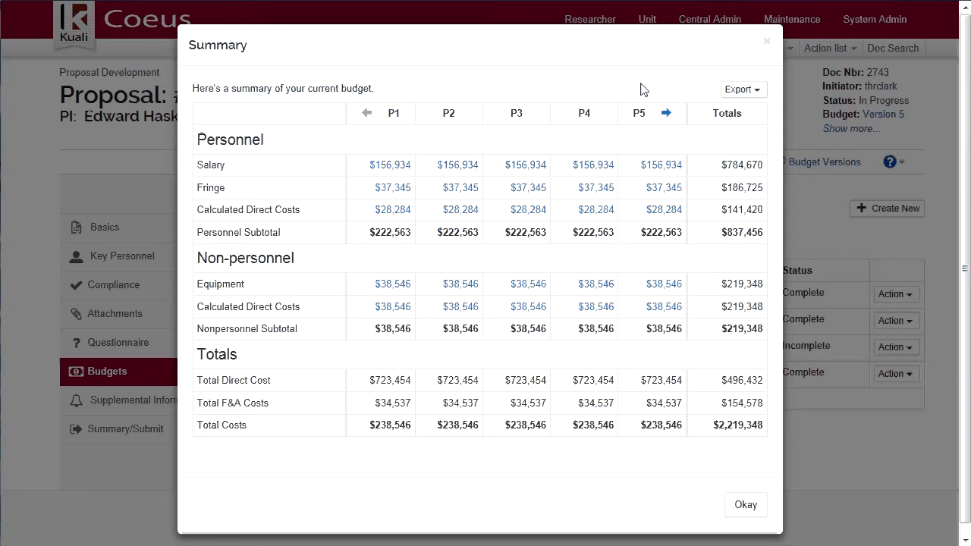
{"action": "left_click", "coordinate": [767, 42]}
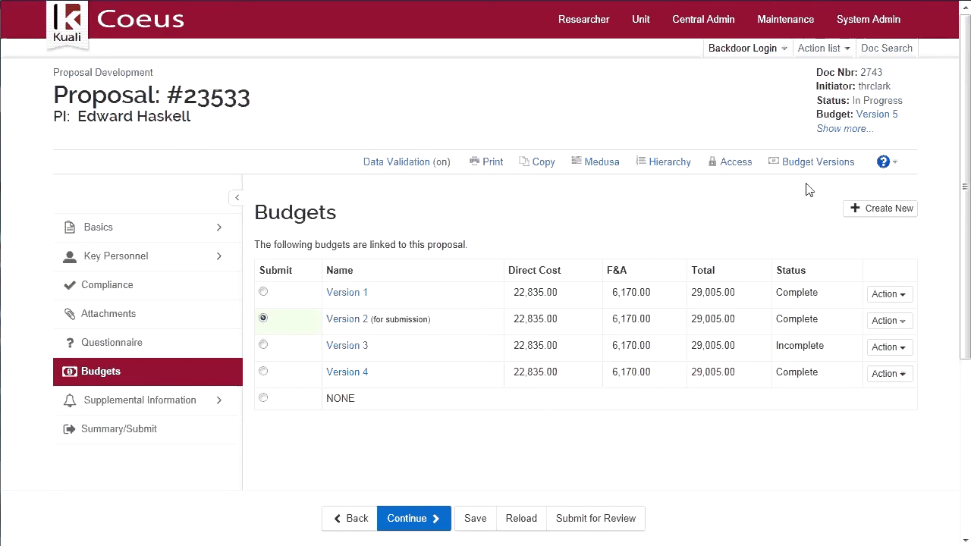
Check the print option for budget Version 2, and open its copy form and close it without copying.
{"action": "left_click", "coordinate": [889, 321]}
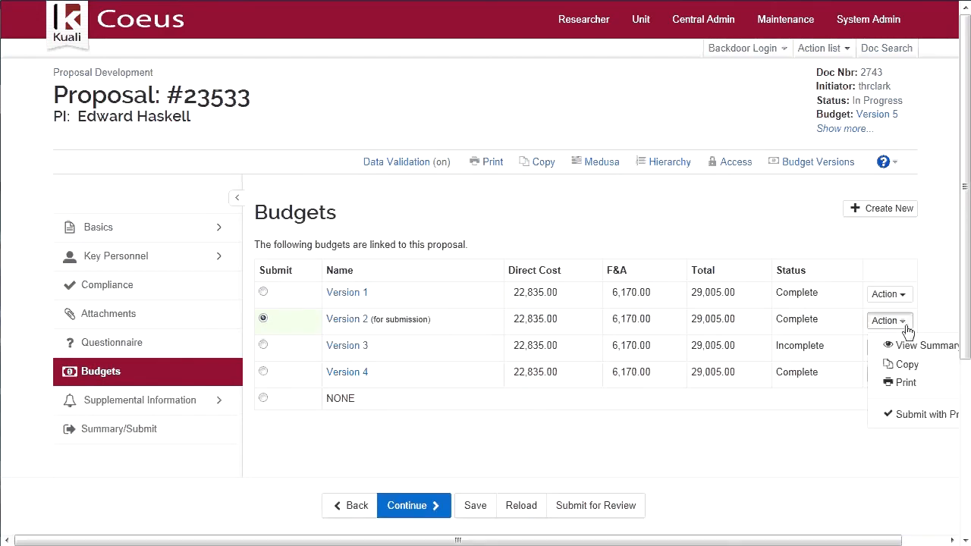
{"action": "left_click", "coordinate": [910, 383]}
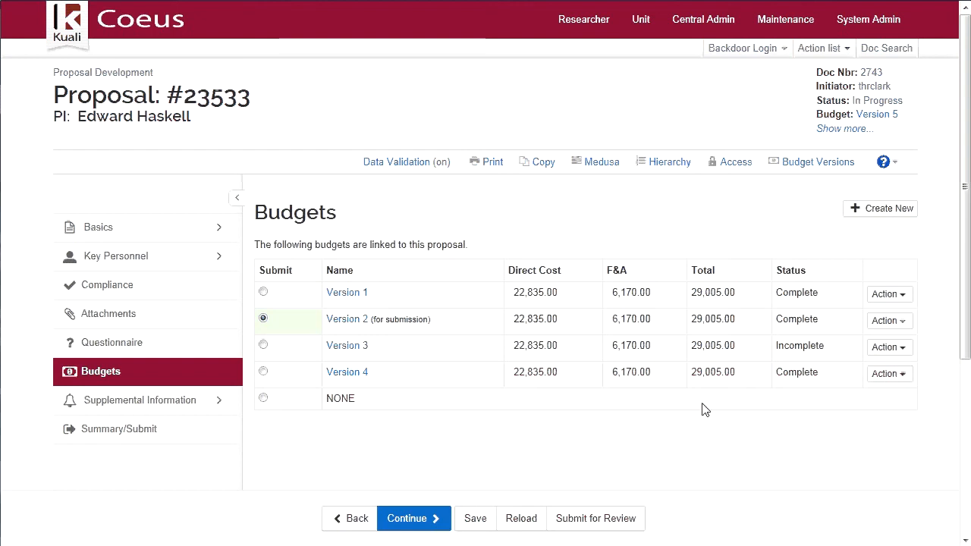
{"action": "left_click", "coordinate": [907, 321]}
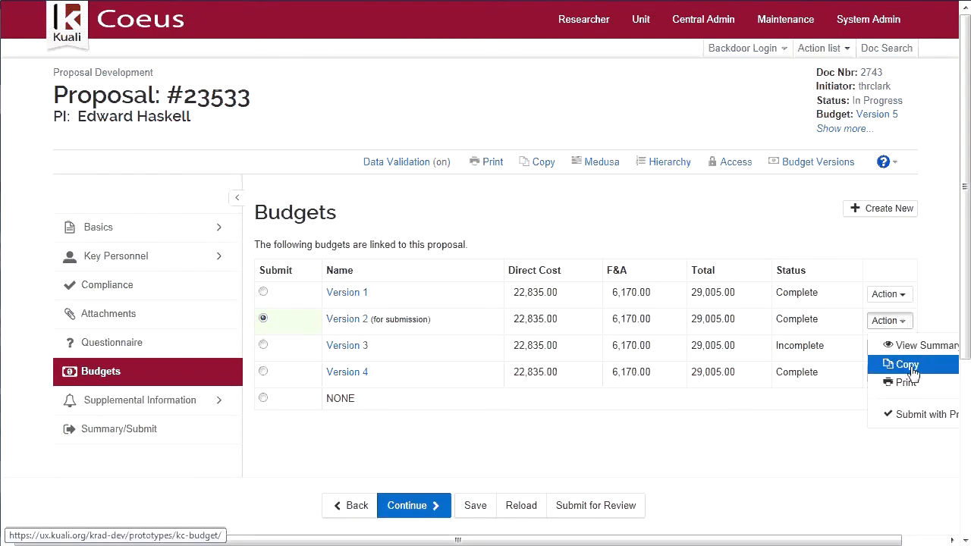
{"action": "left_click", "coordinate": [907, 365]}
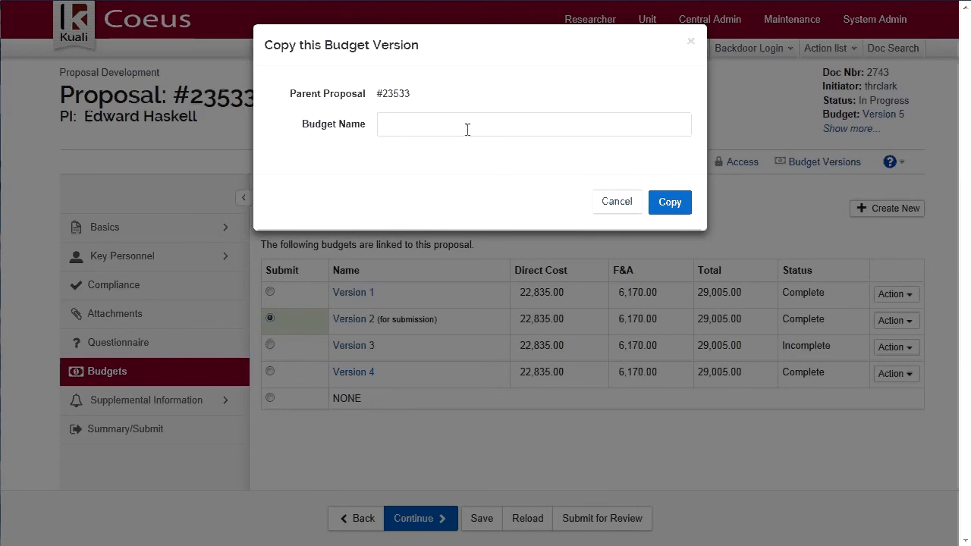
{"action": "left_click", "coordinate": [690, 45]}
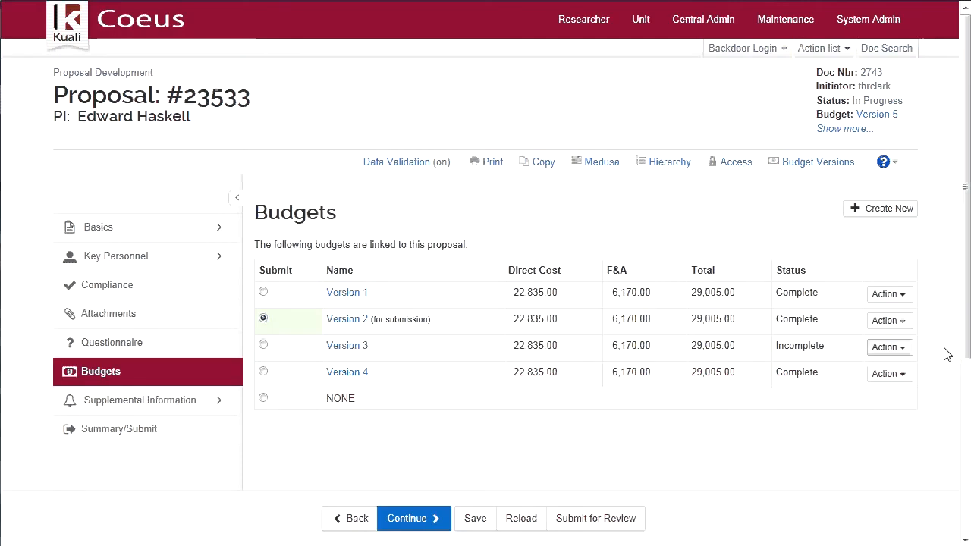
{"action": "left_click", "coordinate": [907, 327]}
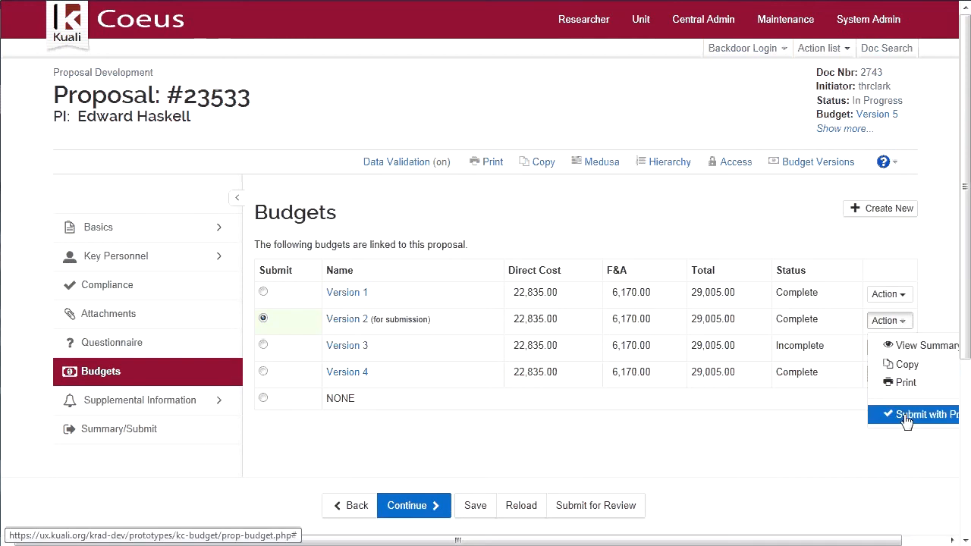
{"action": "left_click_drag", "start_coordinate": [870, 541], "coordinate": [909, 542]}
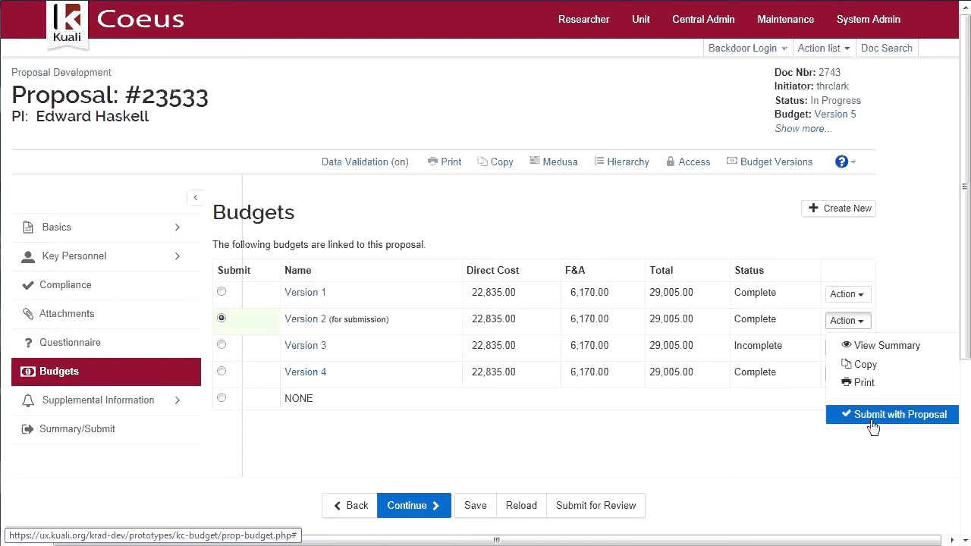
{"action": "left_click", "coordinate": [770, 445]}
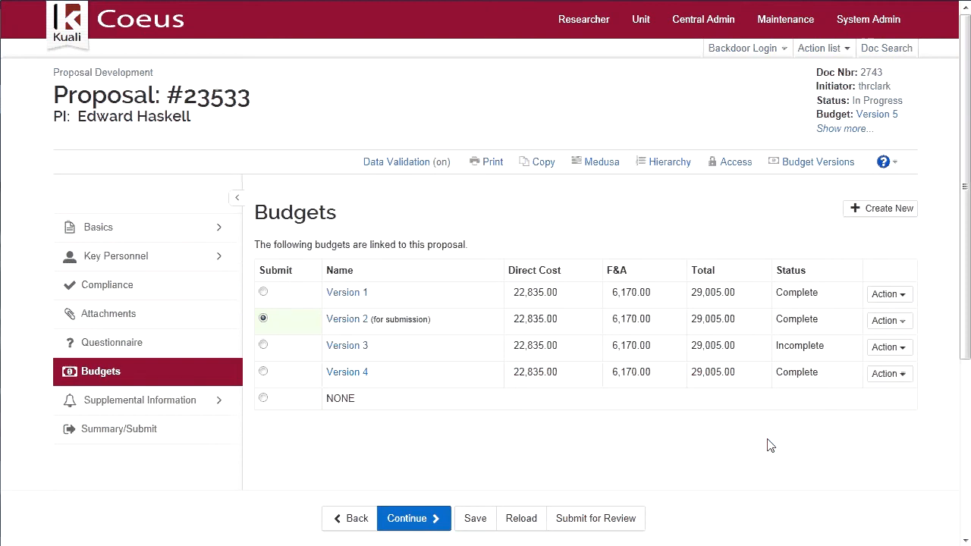
Create a new non-modular summary budget version named "My Budget" for the proposal.
{"action": "left_click", "coordinate": [871, 215]}
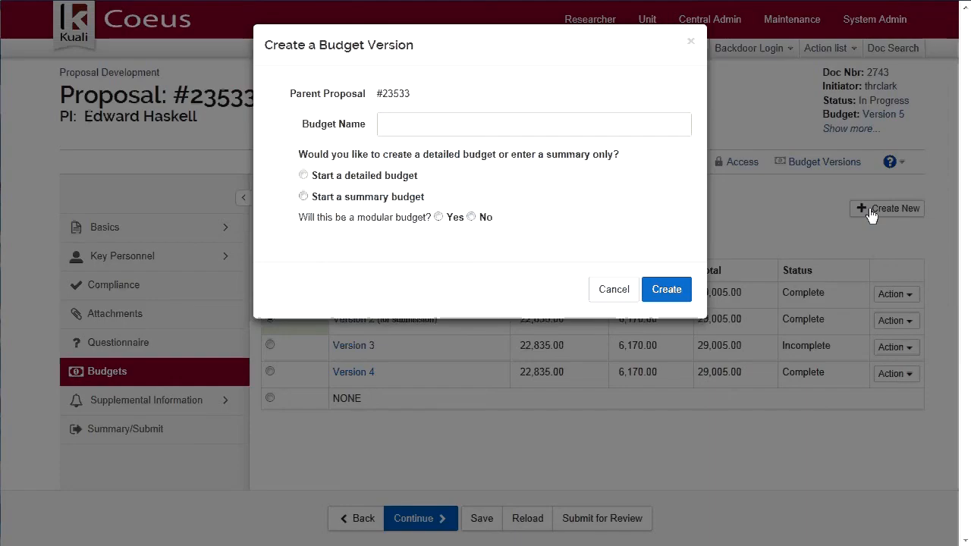
{"action": "left_click", "coordinate": [397, 123]}
{"action": "type", "text": "My Budget"}
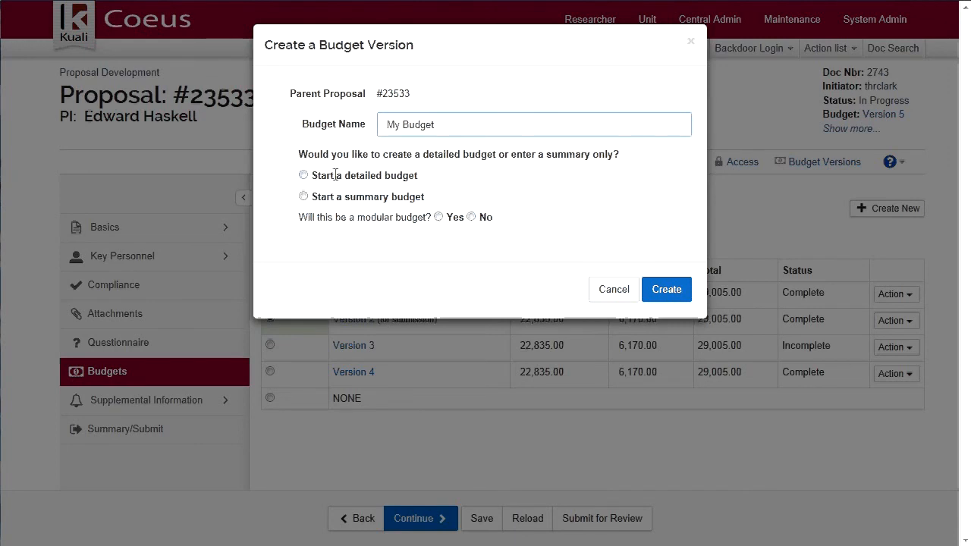
{"action": "left_click", "coordinate": [304, 198]}
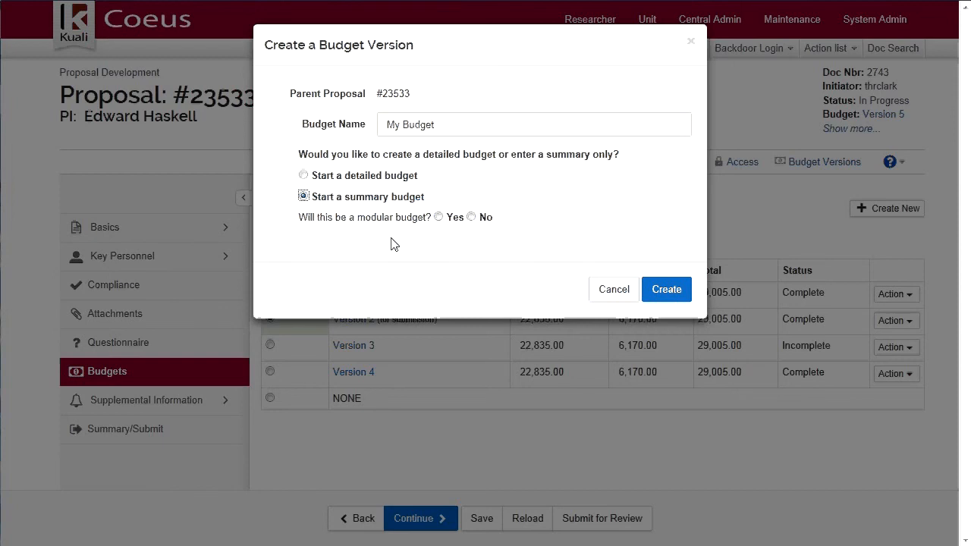
{"action": "left_click", "coordinate": [471, 217]}
{"action": "left_click", "coordinate": [673, 290]}
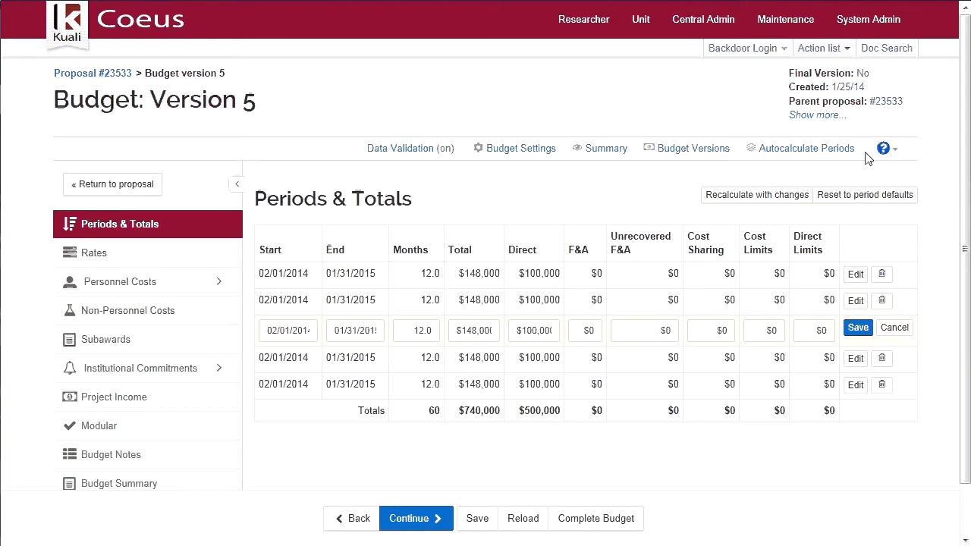
Review the budget settings of the new version down to the submission options and close them.
{"action": "left_click", "coordinate": [515, 155]}
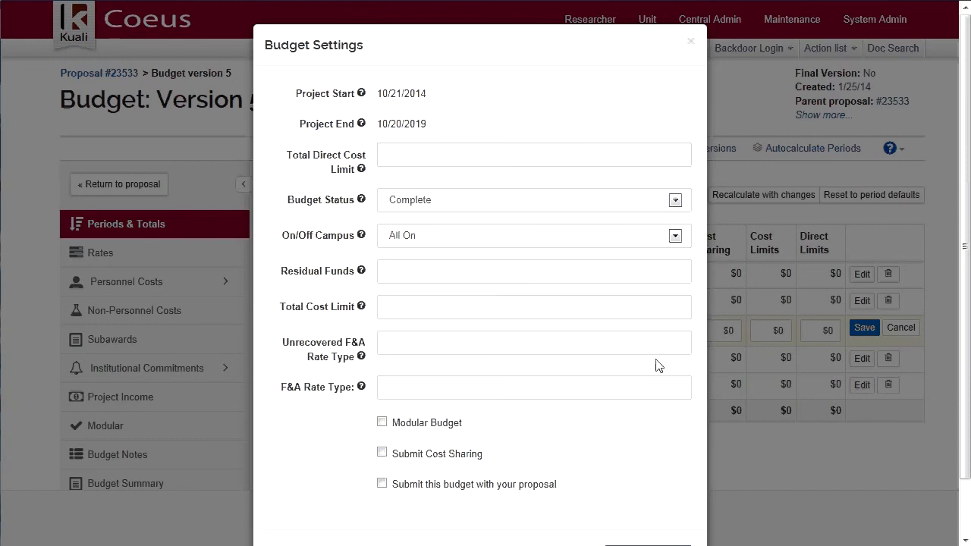
{"action": "scroll", "coordinate": [658, 365], "scroll_direction": "down", "scroll_amount": 1}
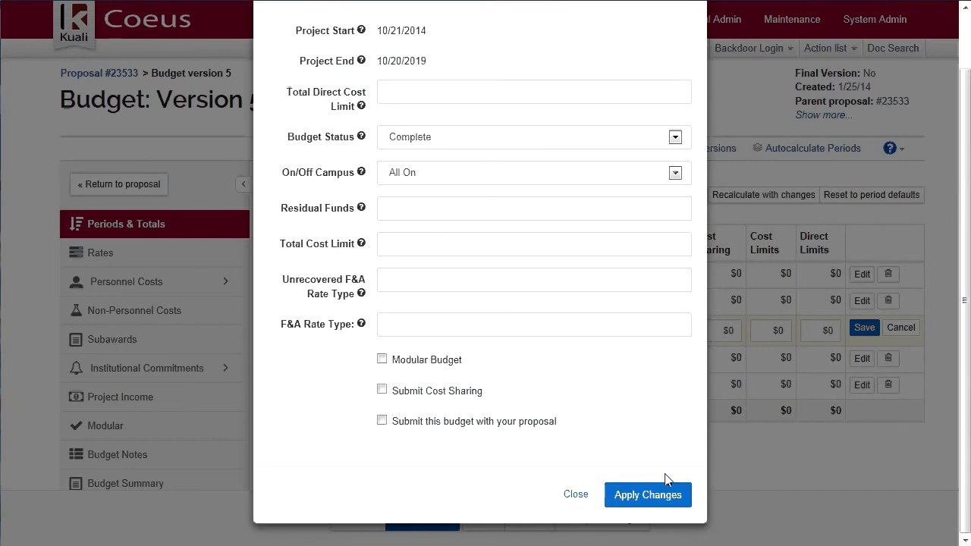
{"action": "left_click", "coordinate": [656, 497]}
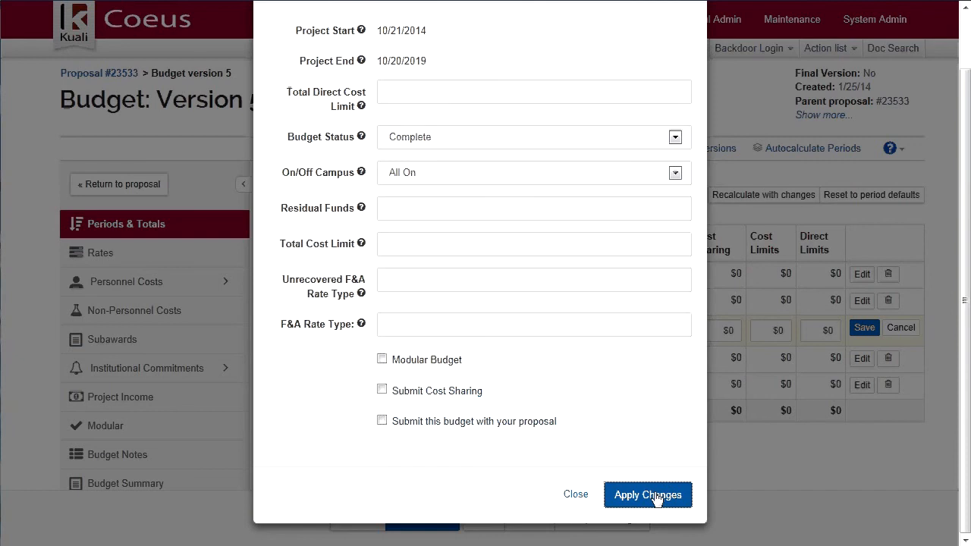
{"action": "left_click", "coordinate": [574, 497]}
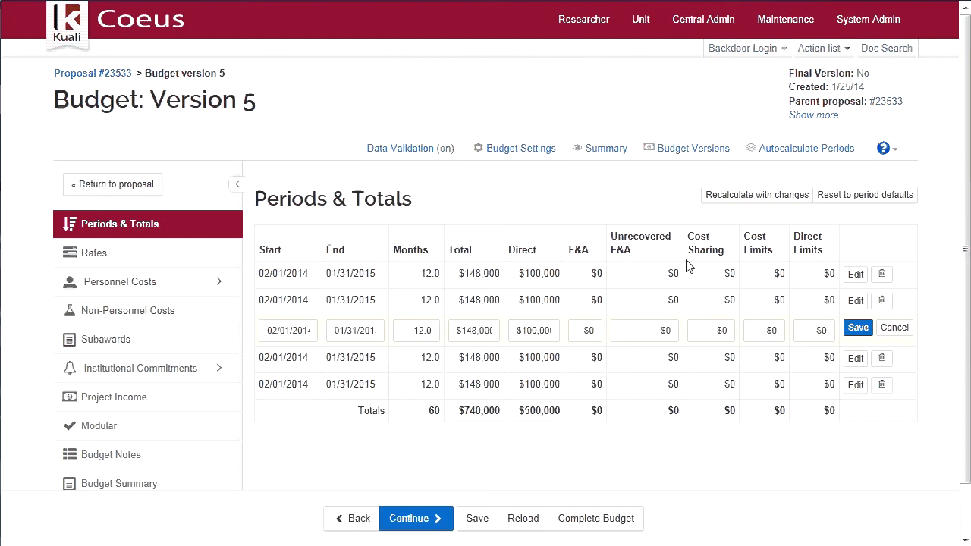
Go to the Project Personnel page within the budget's personnel costs.
{"action": "left_click", "coordinate": [133, 259]}
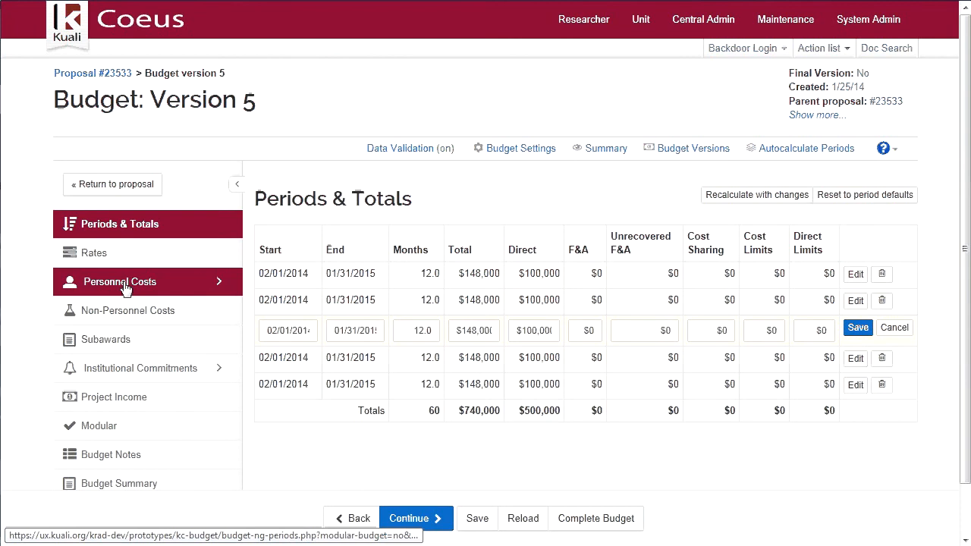
{"action": "left_click", "coordinate": [126, 287]}
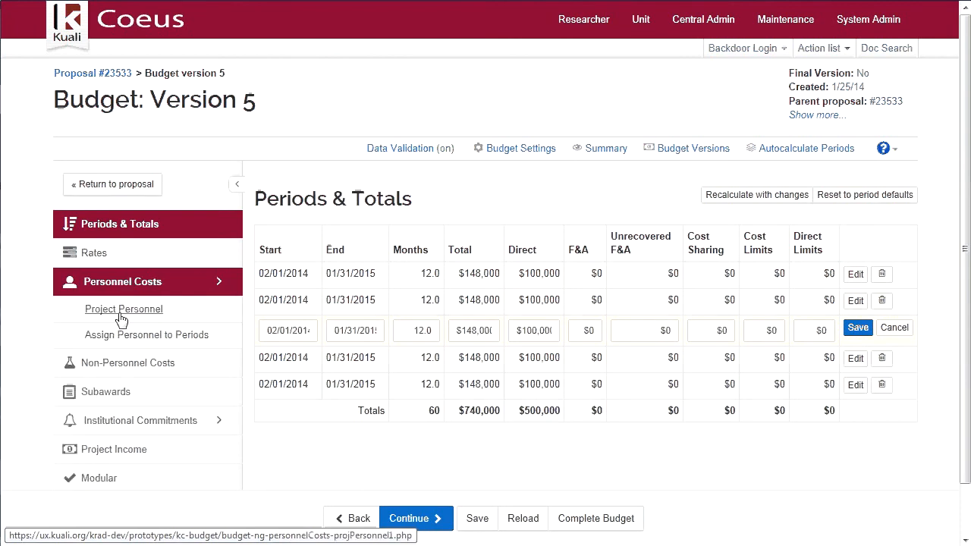
{"action": "left_click", "coordinate": [122, 320]}
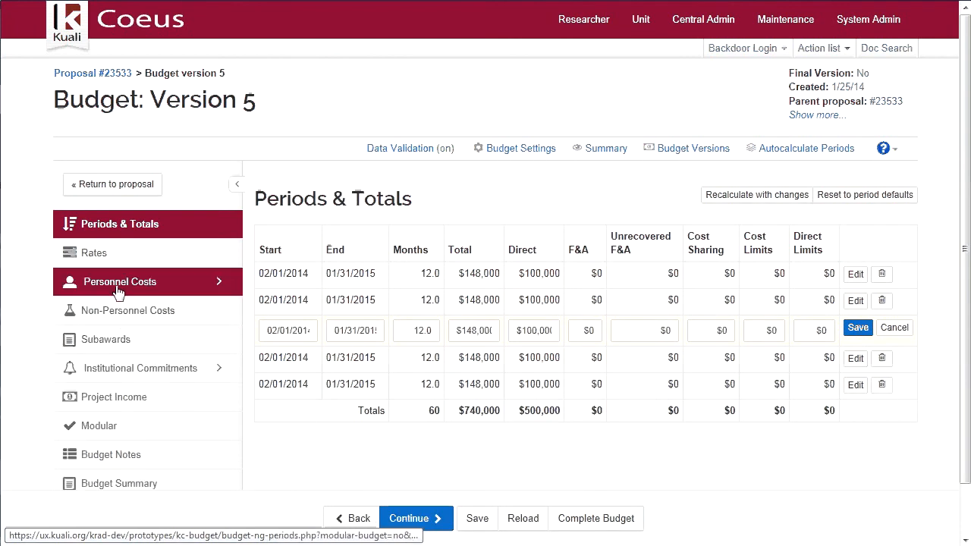
{"action": "left_click", "coordinate": [117, 292]}
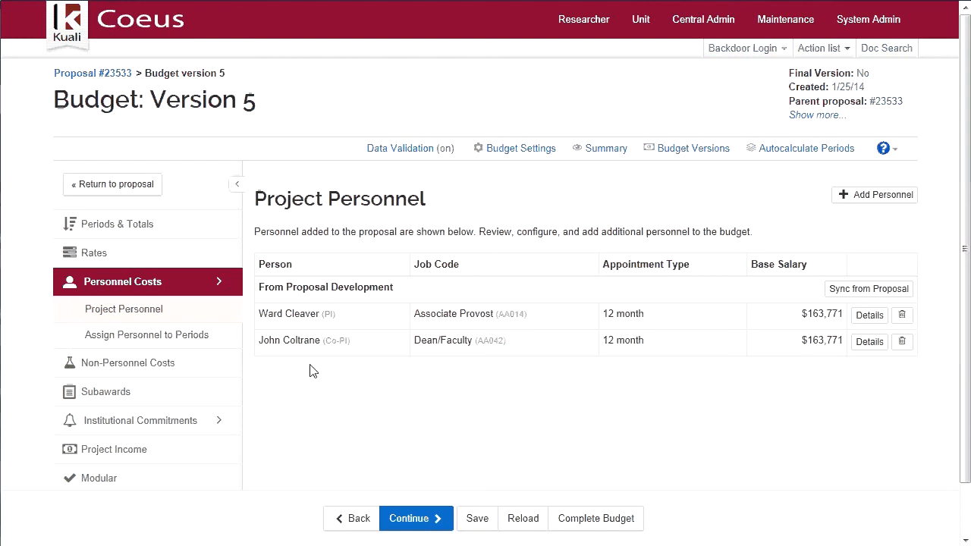
Start adding personnel and search for people of type Employee with no other criteria.
{"action": "left_click", "coordinate": [874, 196]}
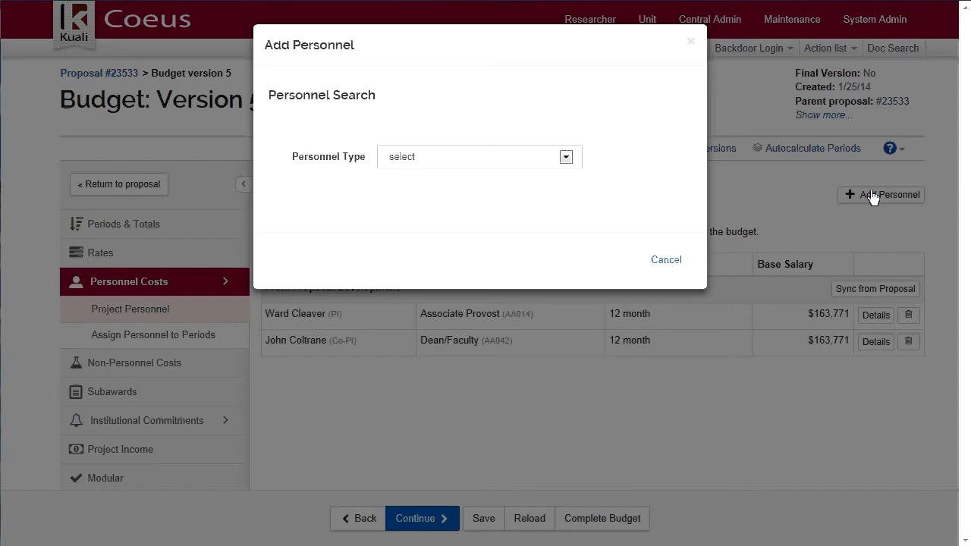
{"action": "left_click", "coordinate": [454, 160]}
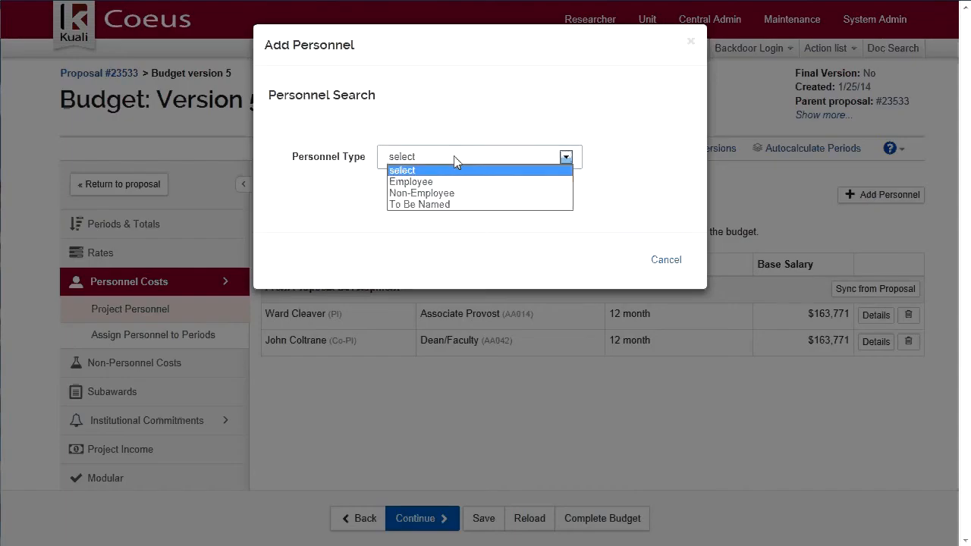
{"action": "left_click", "coordinate": [421, 182]}
{"action": "scroll", "coordinate": [635, 369], "scroll_direction": "down", "scroll_amount": 1}
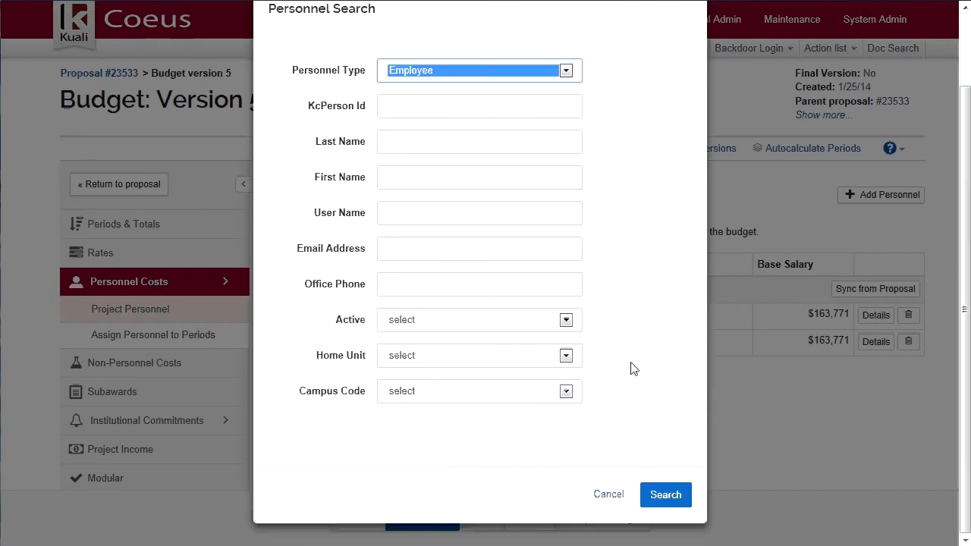
{"action": "left_click", "coordinate": [665, 497]}
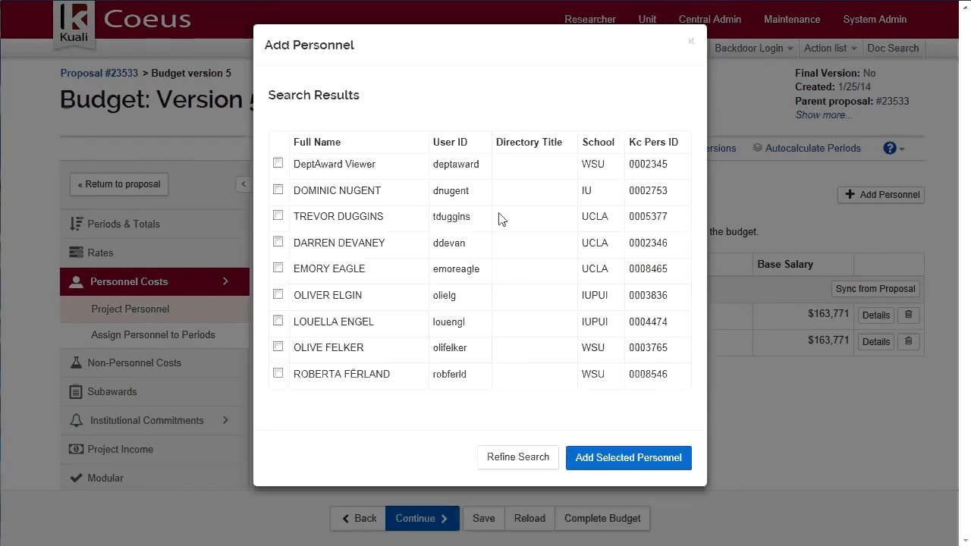
Select a few employees from the search results and add them to the budget's project personnel.
{"action": "left_click", "coordinate": [278, 242]}
{"action": "left_click", "coordinate": [277, 216]}
{"action": "left_click", "coordinate": [277, 190]}
{"action": "left_click", "coordinate": [277, 216]}
{"action": "left_click", "coordinate": [649, 458]}
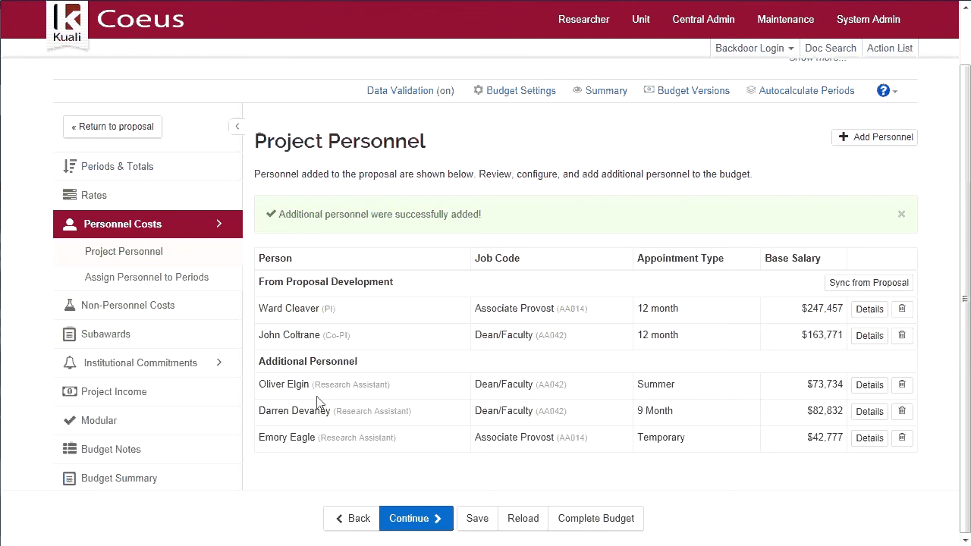
Start adding more personnel to the budget and choose To Be Named as the personnel type.
{"action": "left_click", "coordinate": [883, 138]}
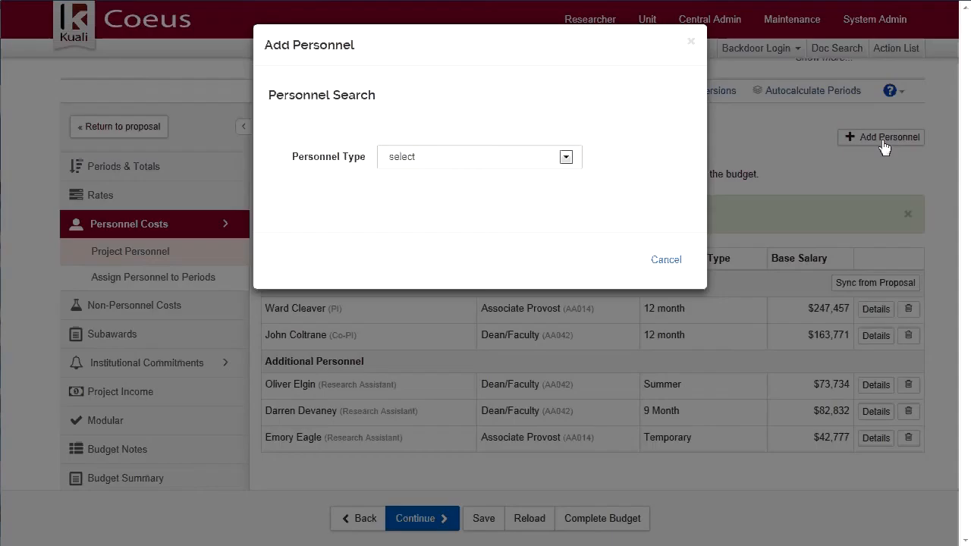
{"action": "left_click", "coordinate": [566, 156]}
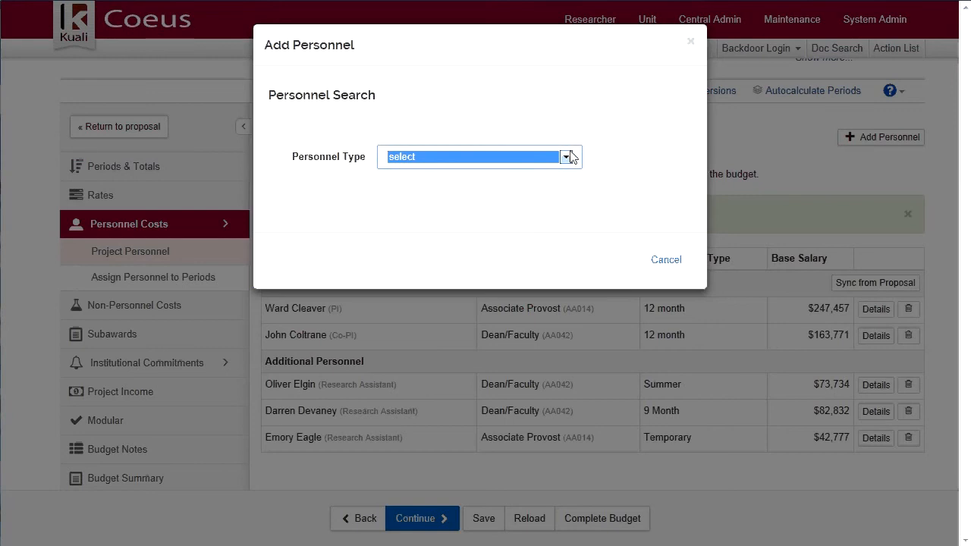
{"action": "left_click", "coordinate": [567, 157]}
{"action": "left_click", "coordinate": [464, 206]}
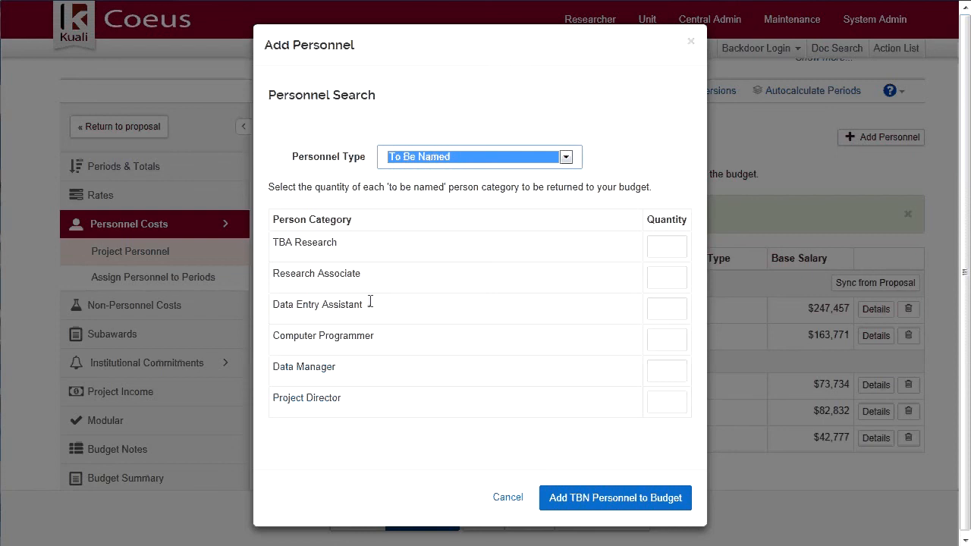
Add to-be-named staff to the budget: 4 Research Associates, 2 Computer Programmers and 1 Project Director.
{"action": "left_click", "coordinate": [665, 278]}
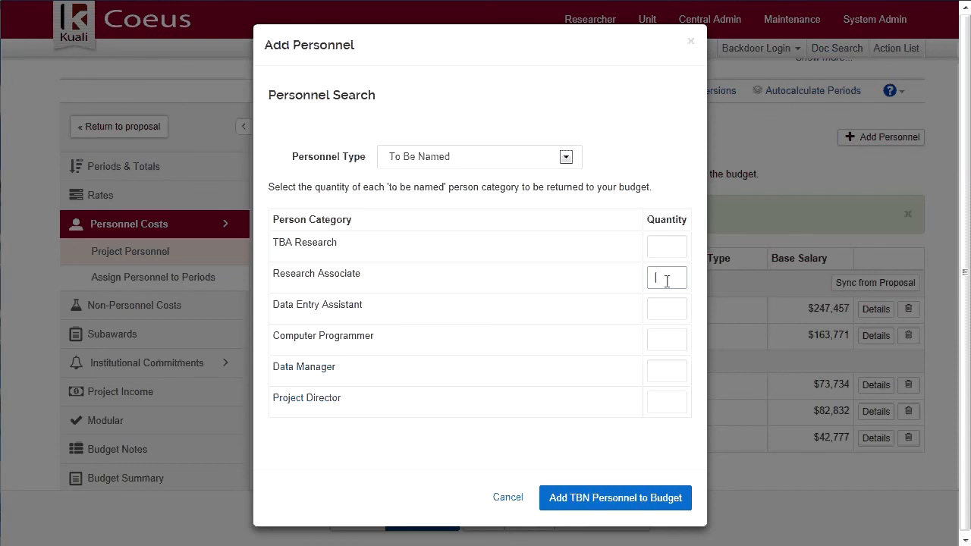
{"action": "type", "text": "4"}
{"action": "left_click", "coordinate": [663, 339]}
{"action": "type", "text": "2"}
{"action": "left_click", "coordinate": [657, 404]}
{"action": "type", "text": "1"}
{"action": "left_click", "coordinate": [607, 497]}
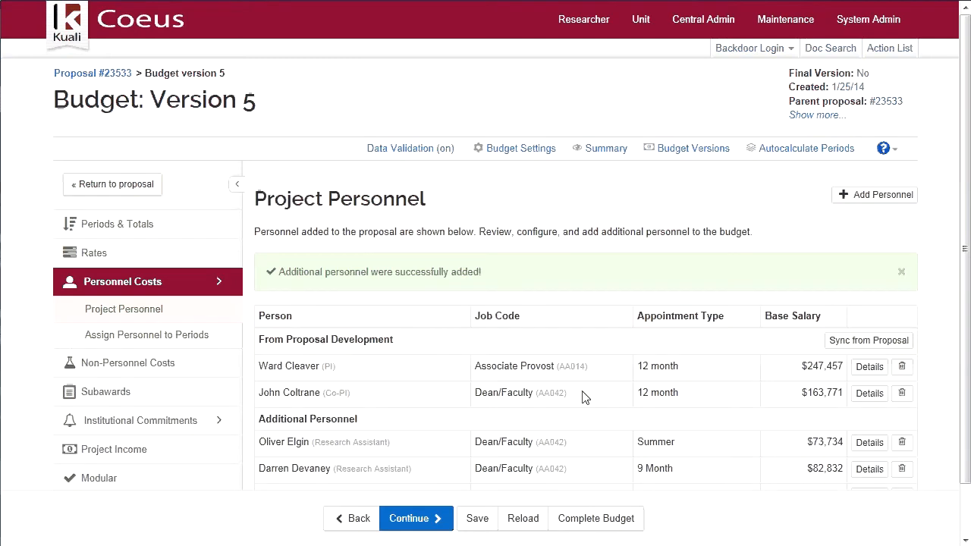
Go to the Assign Personnel to Periods page within the budget's personnel costs.
{"action": "scroll", "coordinate": [575, 379], "scroll_direction": "down", "scroll_amount": 1}
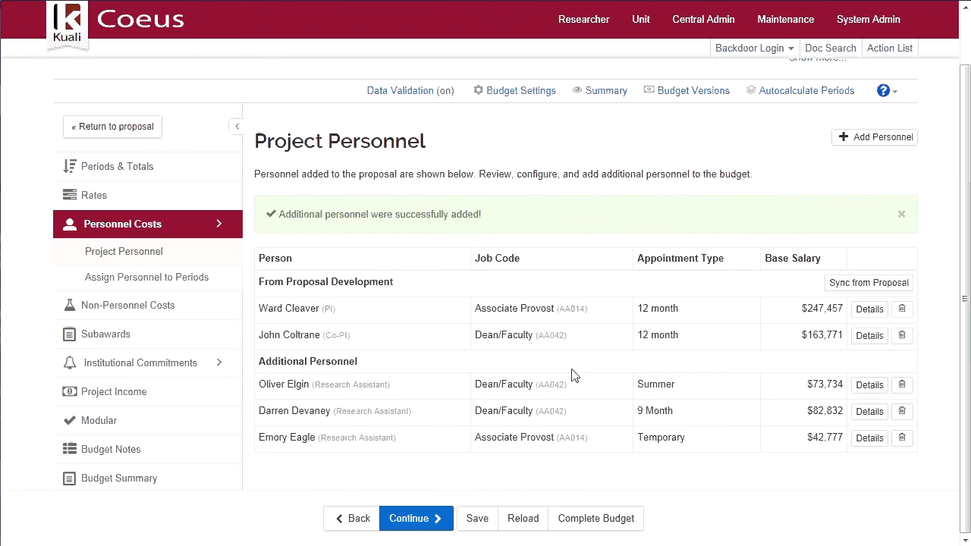
{"action": "left_click", "coordinate": [187, 286]}
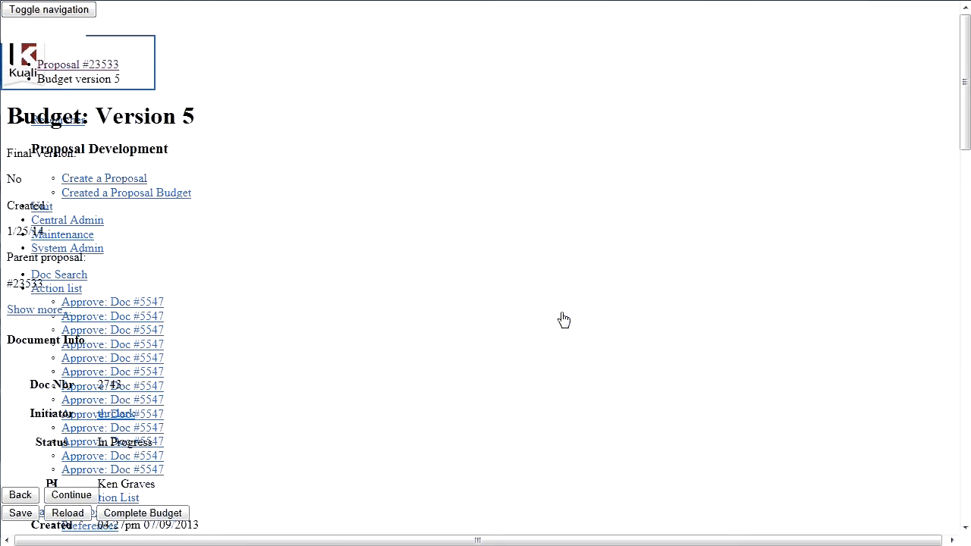
{"action": "scroll", "coordinate": [572, 288], "scroll_direction": "down", "scroll_amount": 1}
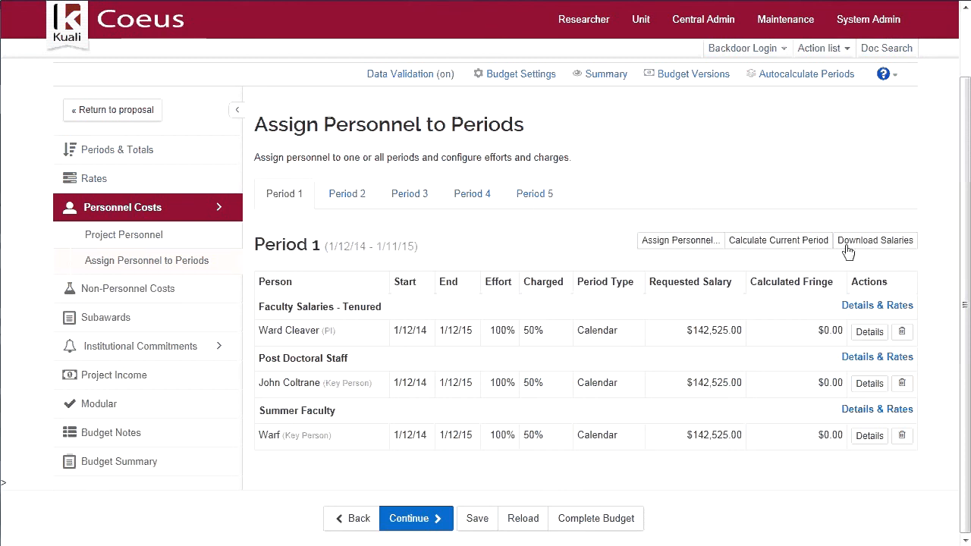
Start assigning personnel to Period 1, choosing the principal investigator with the object code Hourly Personnel - On.
{"action": "left_click", "coordinate": [699, 242]}
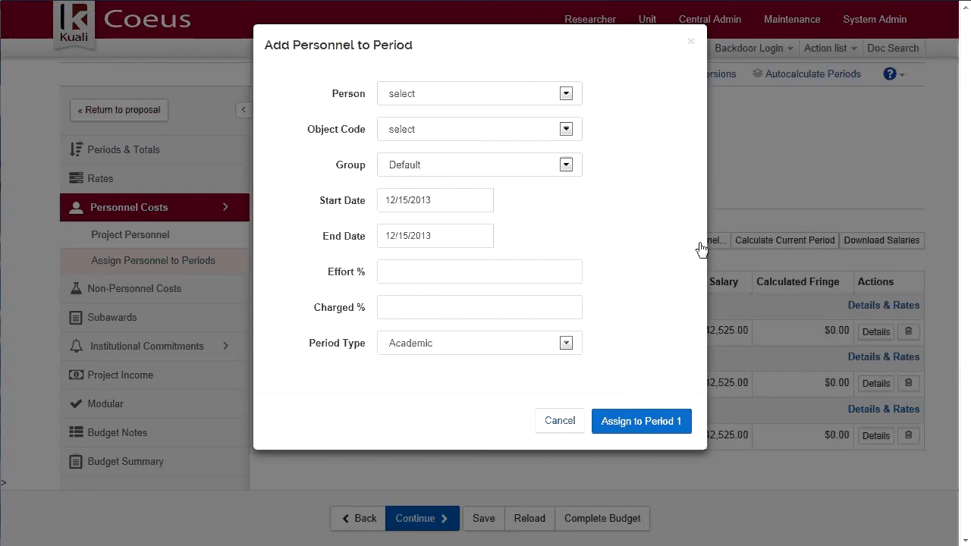
{"action": "left_click", "coordinate": [566, 96]}
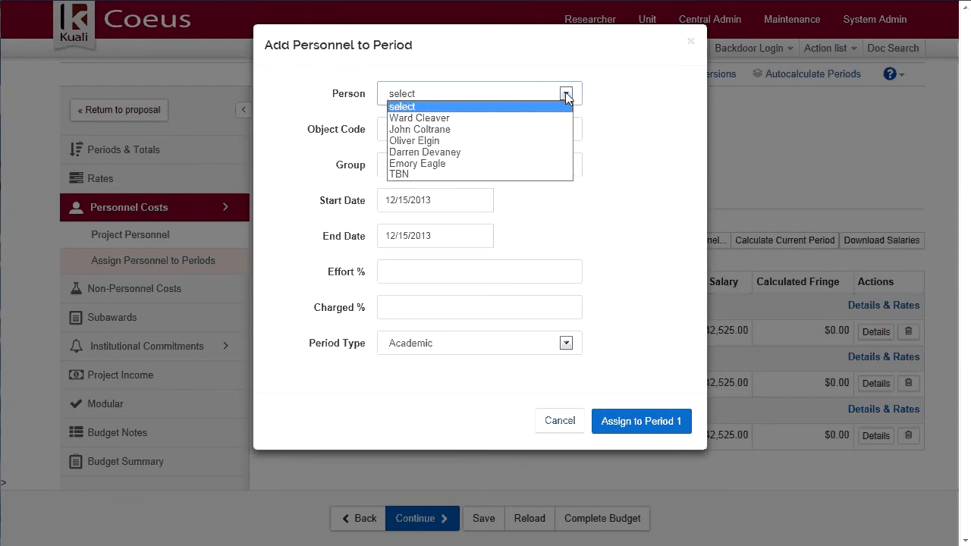
{"action": "left_click", "coordinate": [548, 119]}
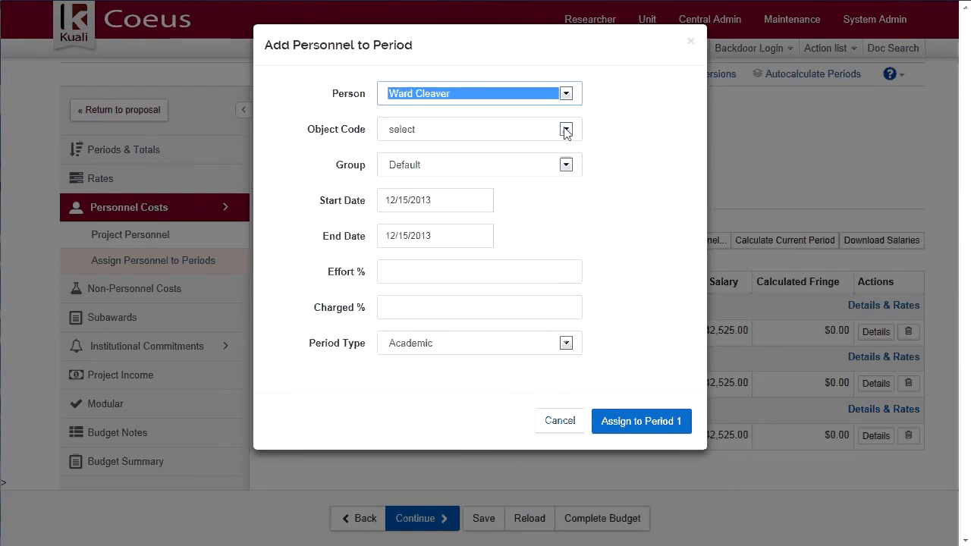
{"action": "left_click", "coordinate": [565, 130]}
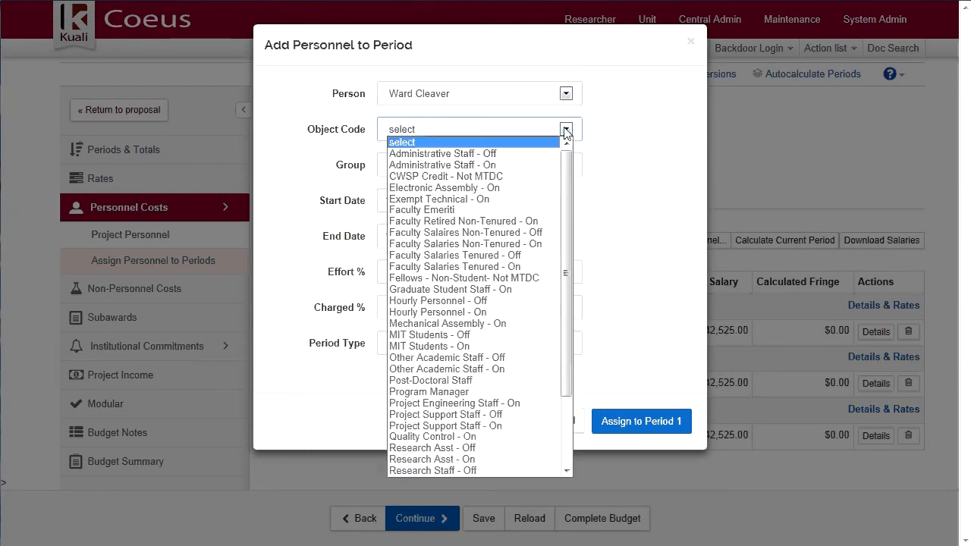
{"action": "left_click", "coordinate": [492, 312]}
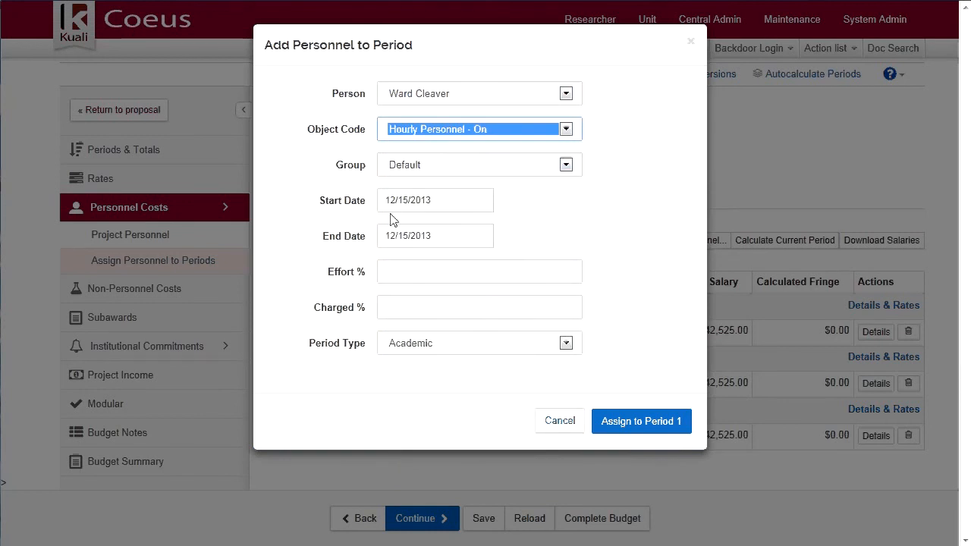
Set the effort to 10% and the charged share to 5%, keep the Academic period type, and assign the person to Period 1.
{"action": "left_click", "coordinate": [453, 278]}
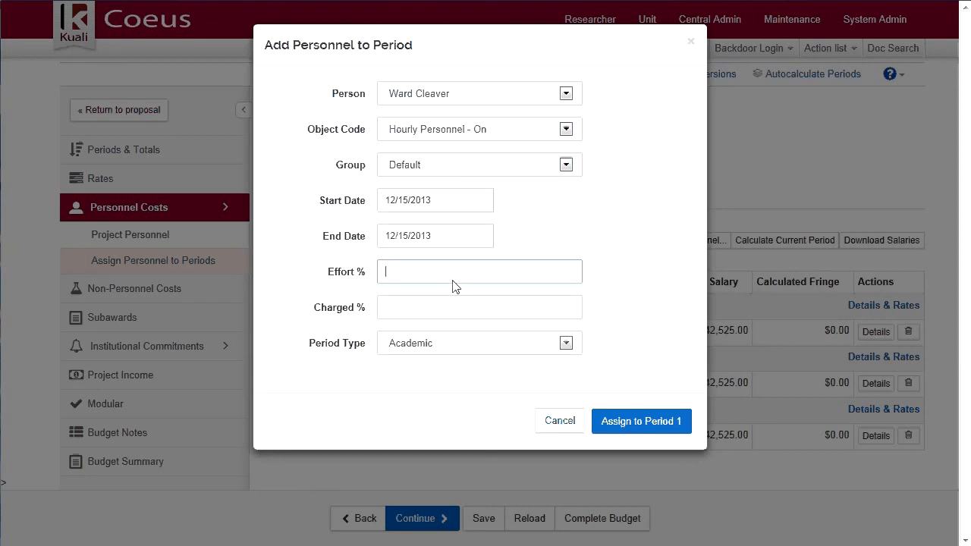
{"action": "type", "text": "10"}
{"action": "left_click", "coordinate": [441, 303]}
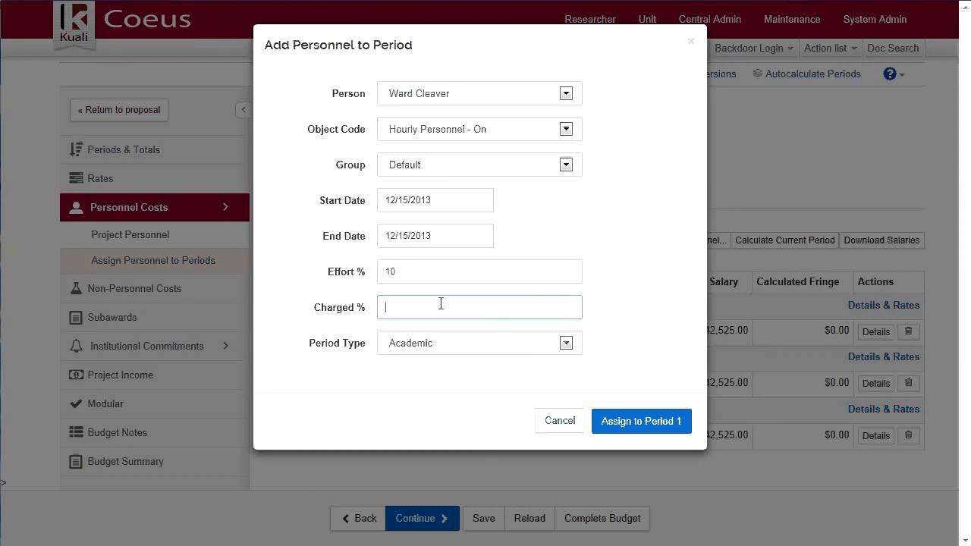
{"action": "type", "text": "5"}
{"action": "left_click", "coordinate": [567, 343]}
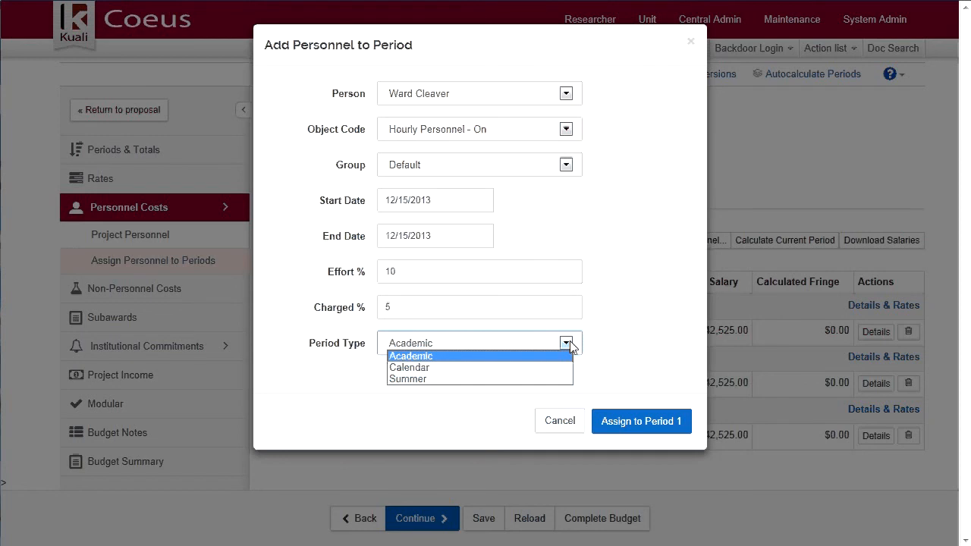
{"action": "left_click", "coordinate": [570, 346]}
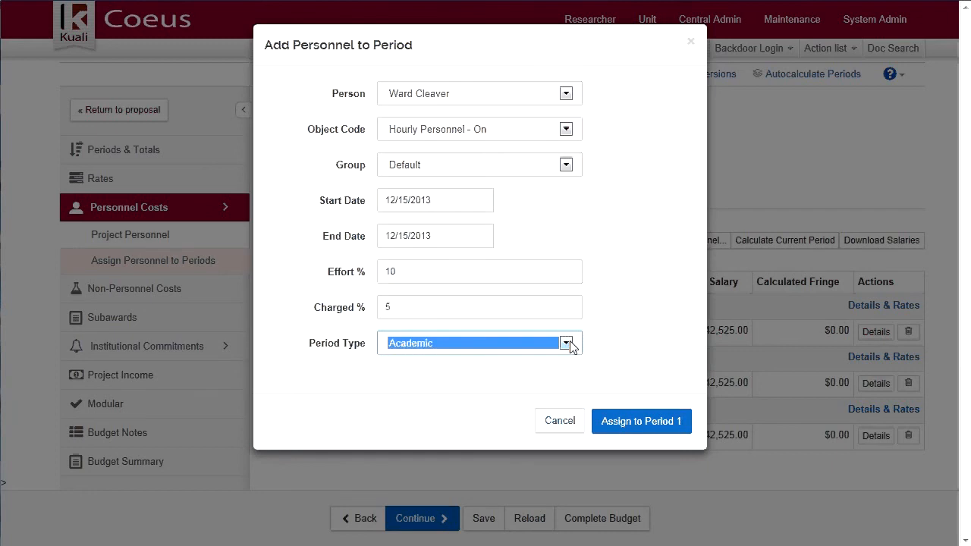
{"action": "left_click", "coordinate": [641, 421]}
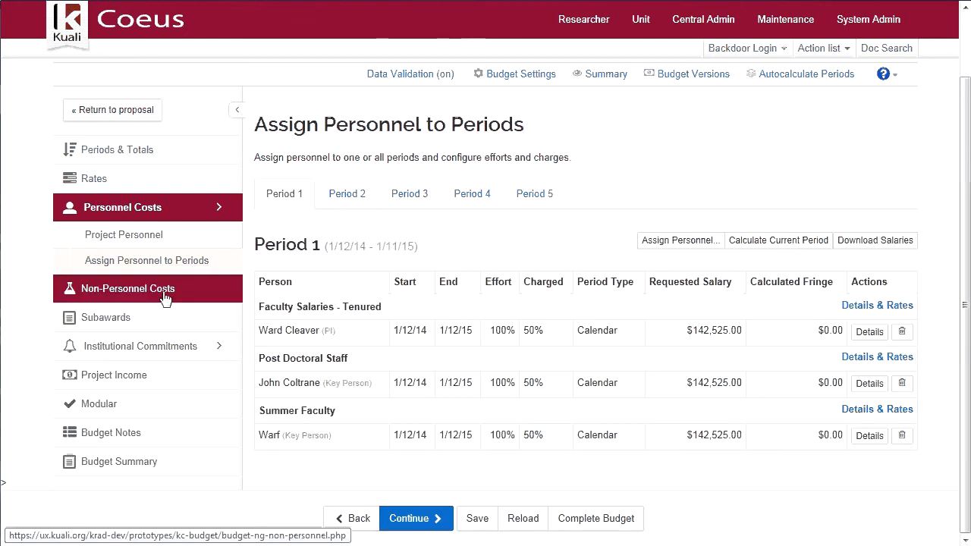
Try to switch the personnel assignments to Period 2, then continue to the Non-Personnel Costs page.
{"action": "left_click", "coordinate": [353, 198]}
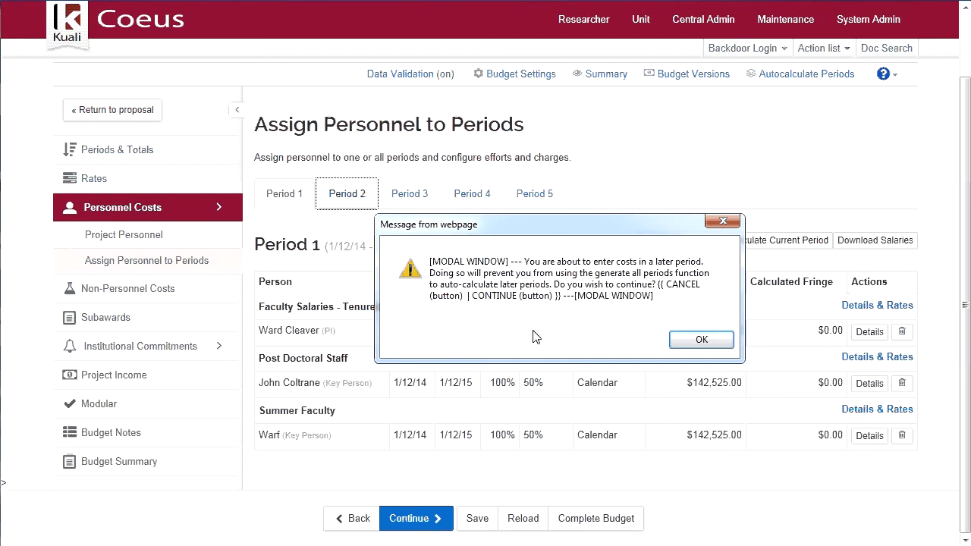
{"action": "left_click", "coordinate": [704, 341]}
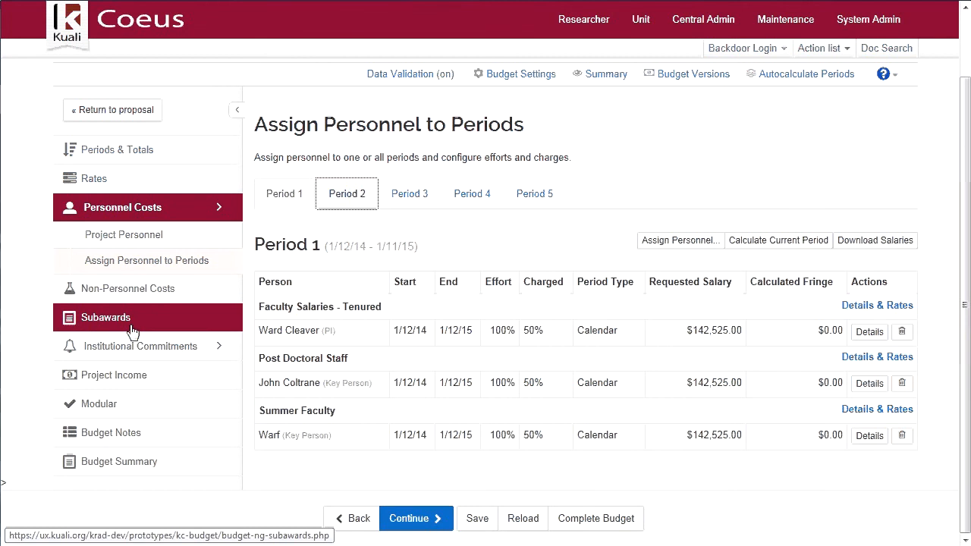
{"action": "left_click", "coordinate": [431, 522]}
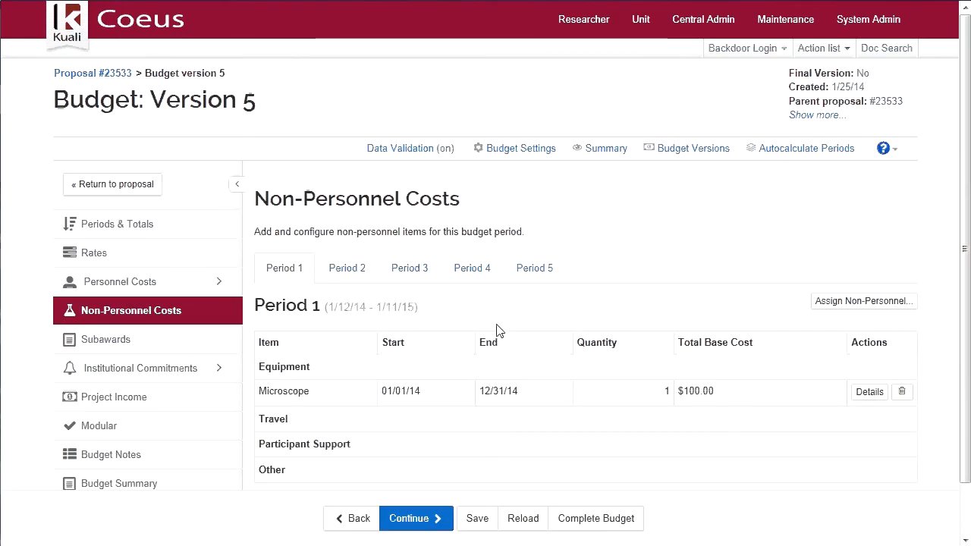
Start assigning a non-personnel item to Period 1 with the category Equipment and the object code Reactor Use.
{"action": "scroll", "coordinate": [498, 329], "scroll_direction": "down", "scroll_amount": 1}
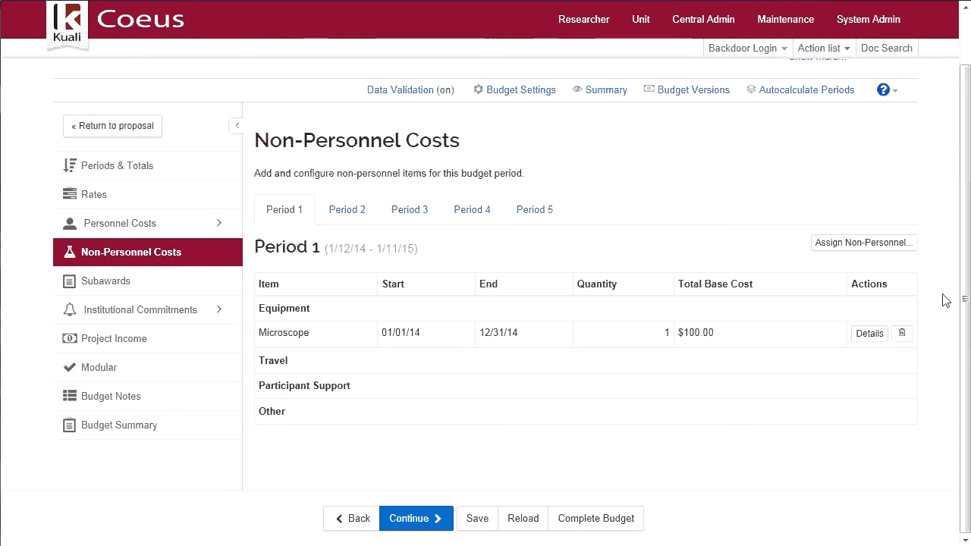
{"action": "left_click", "coordinate": [877, 249]}
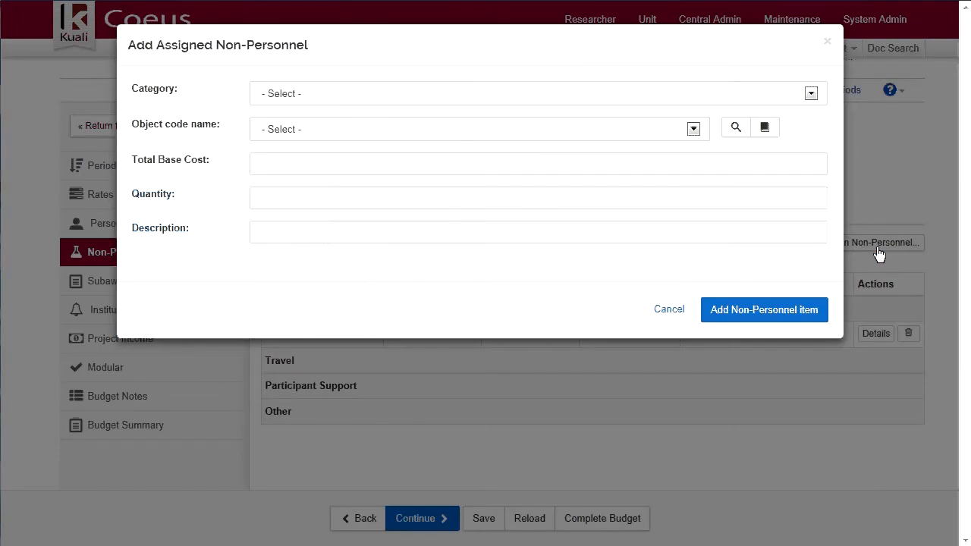
{"action": "left_click", "coordinate": [307, 94]}
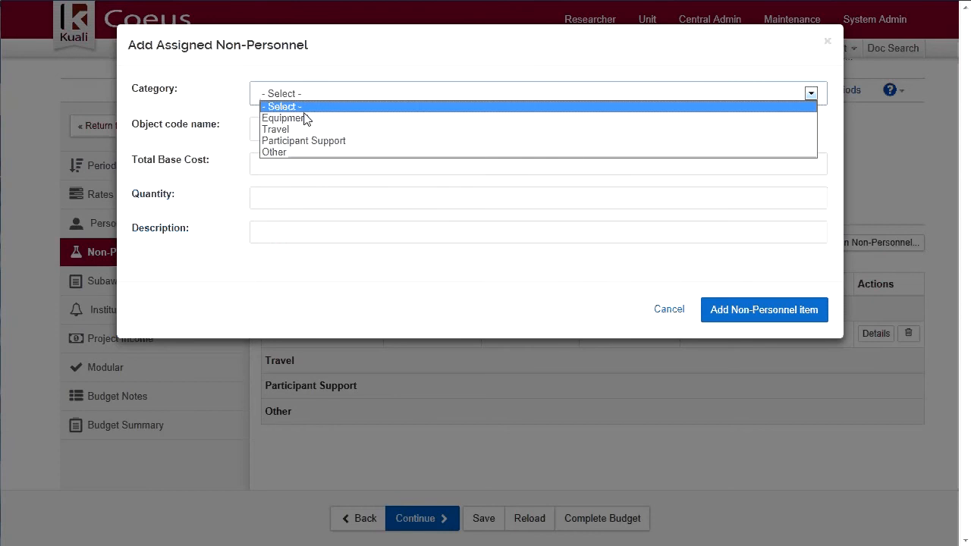
{"action": "left_click", "coordinate": [306, 119]}
{"action": "left_click", "coordinate": [271, 131]}
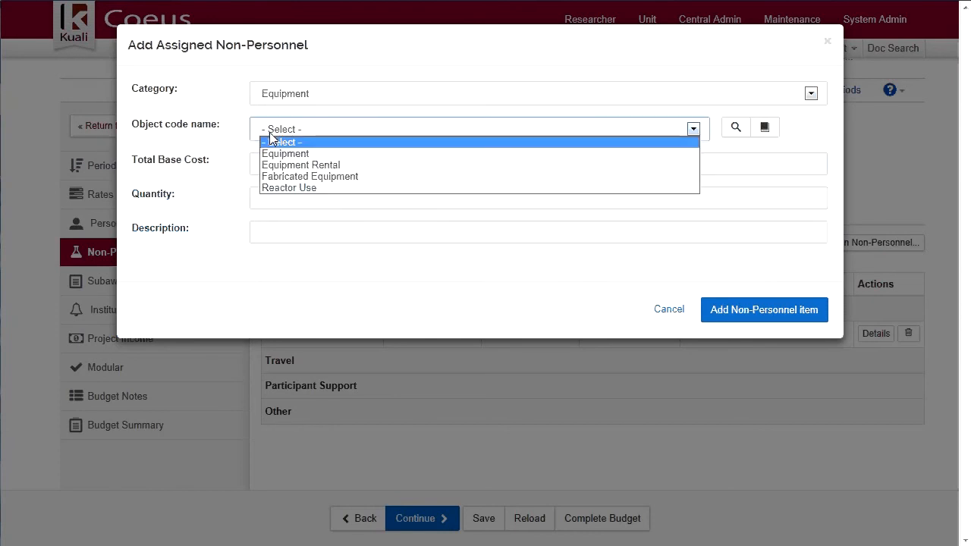
{"action": "left_click", "coordinate": [286, 188]}
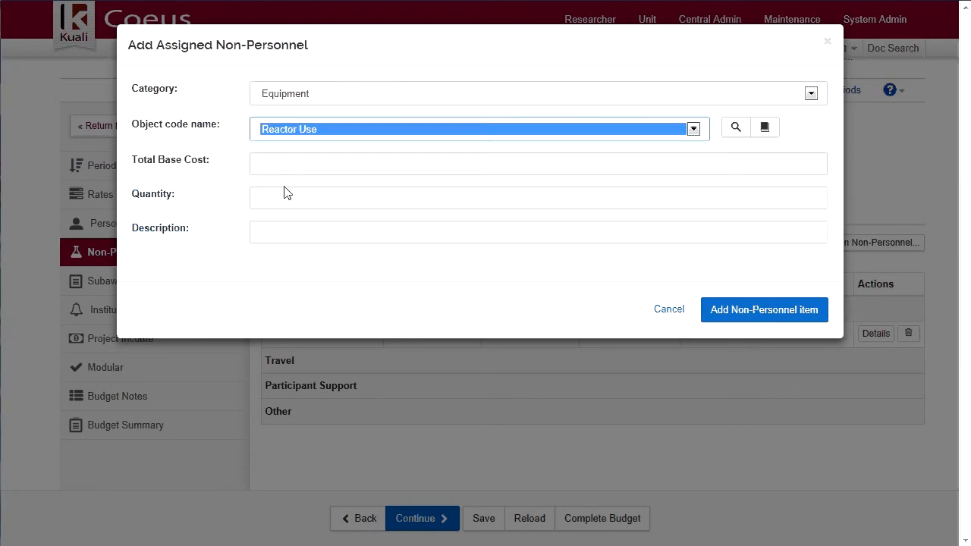
Give the item a total base cost of 1000, quantity 2 and the description "Using the Reactor", and add it to the period.
{"action": "left_click", "coordinate": [284, 167]}
{"action": "type", "text": "1000"}
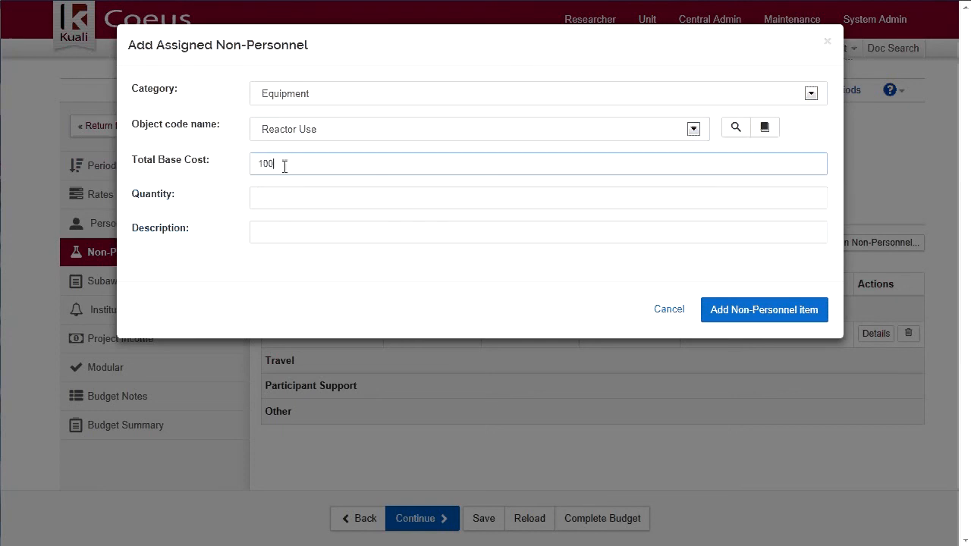
{"action": "left_click", "coordinate": [280, 198]}
{"action": "type", "text": "2"}
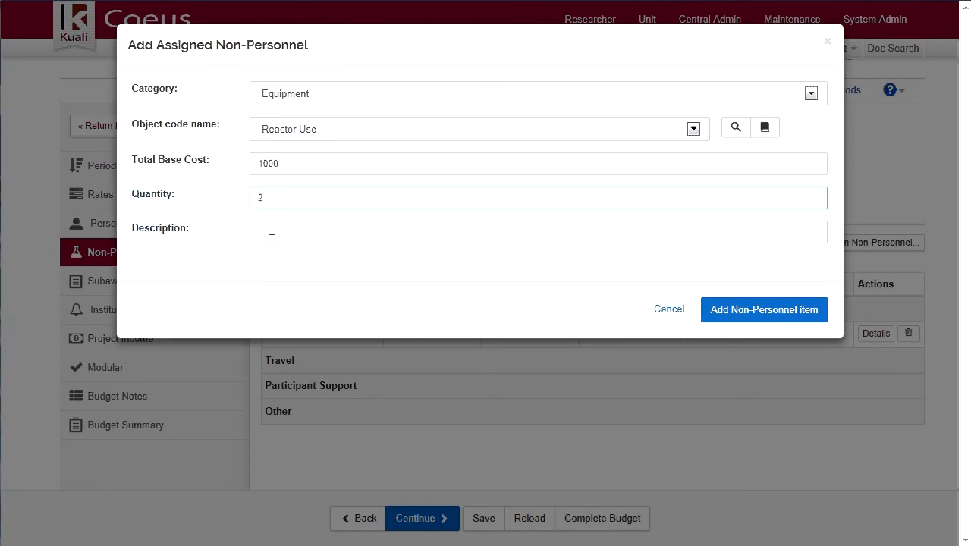
{"action": "left_click", "coordinate": [271, 235]}
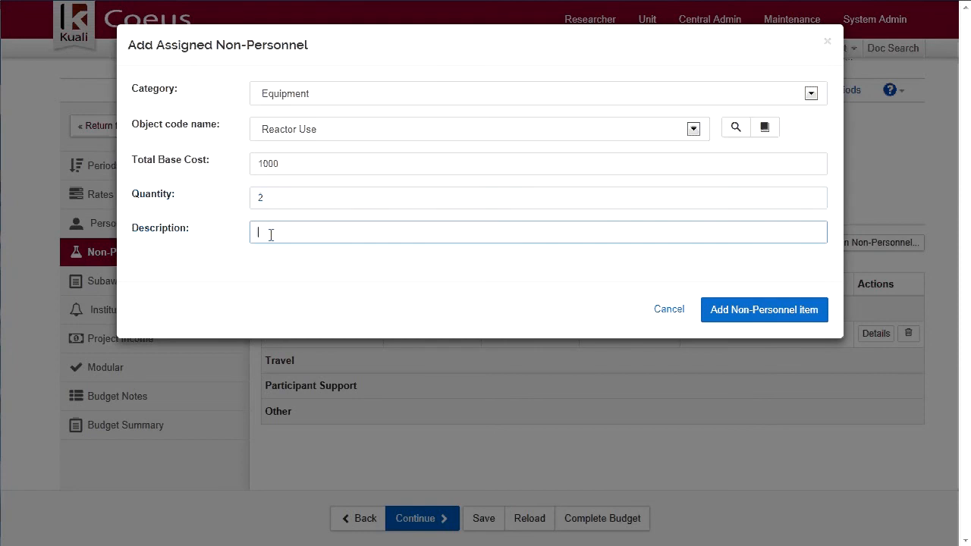
{"action": "type", "text": "Using the Reactor"}
{"action": "left_click", "coordinate": [740, 311]}
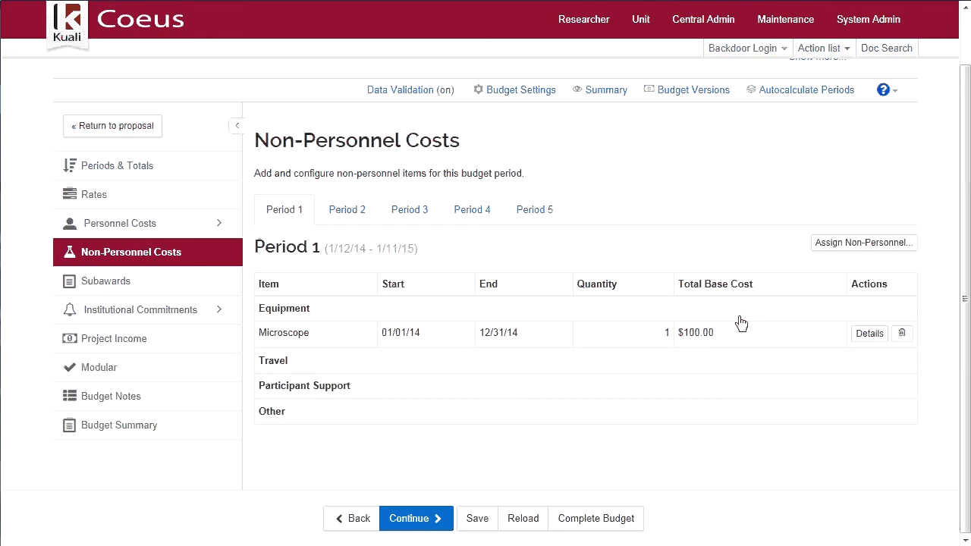
Go to the Subawards page and try to add a subaward with the organization, PDF file and comments left blank.
{"action": "left_click", "coordinate": [110, 289]}
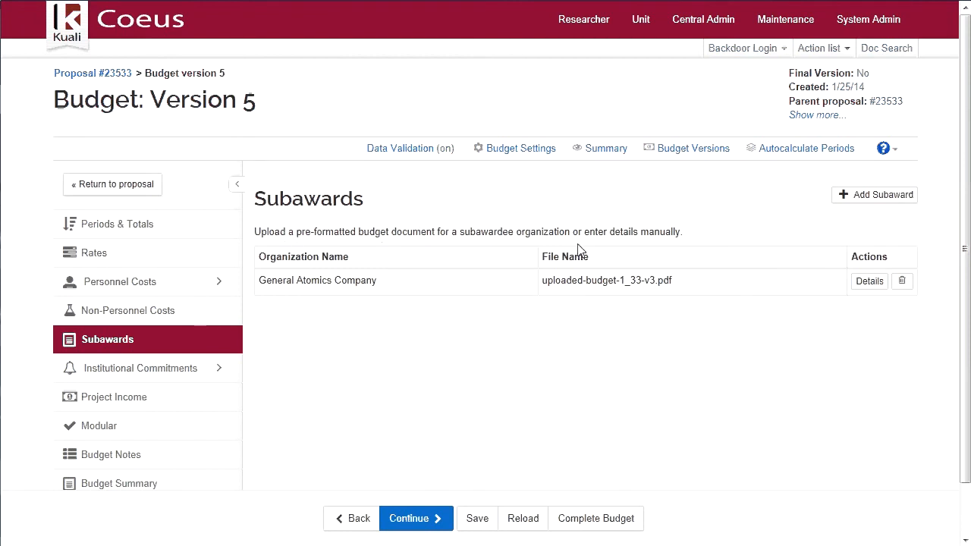
{"action": "left_click", "coordinate": [906, 197]}
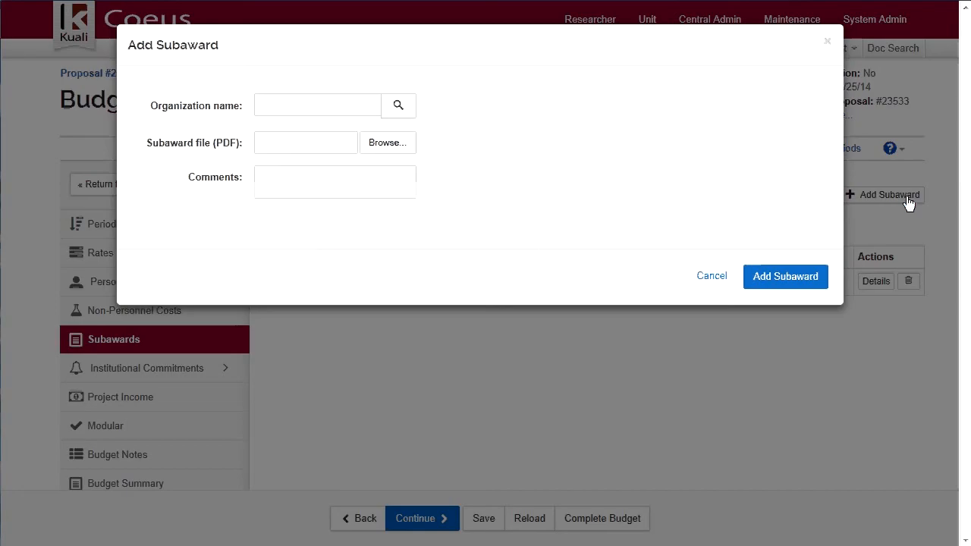
{"action": "left_click", "coordinate": [276, 101]}
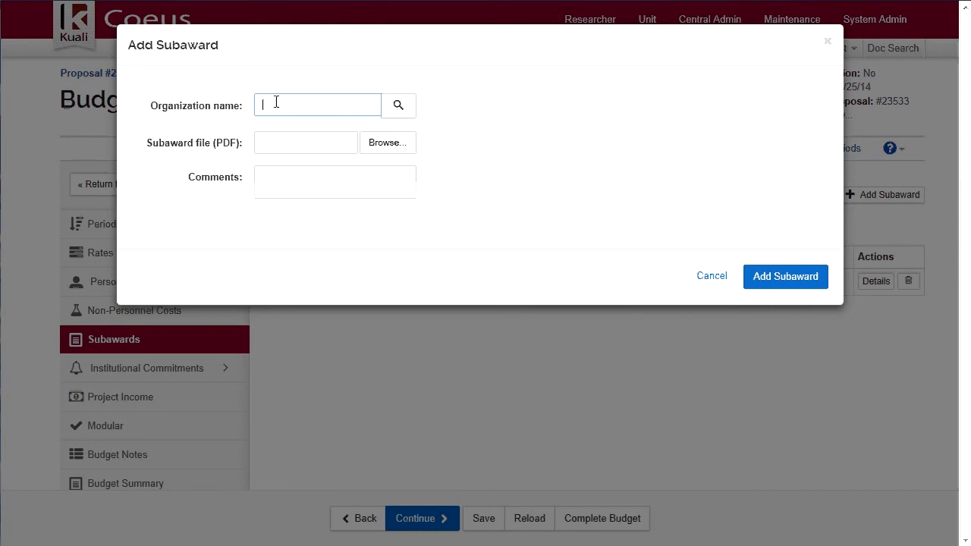
{"action": "left_click", "coordinate": [289, 149]}
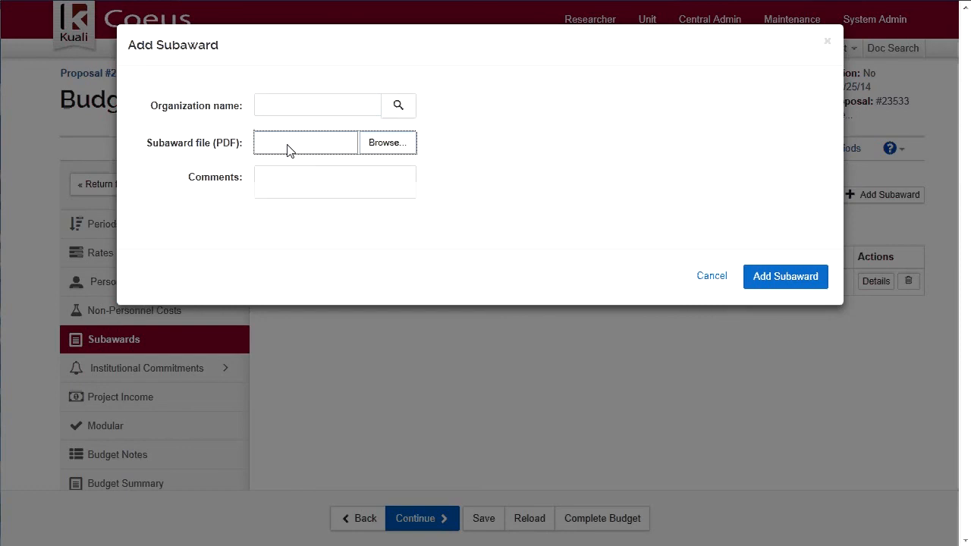
{"action": "left_click", "coordinate": [289, 181]}
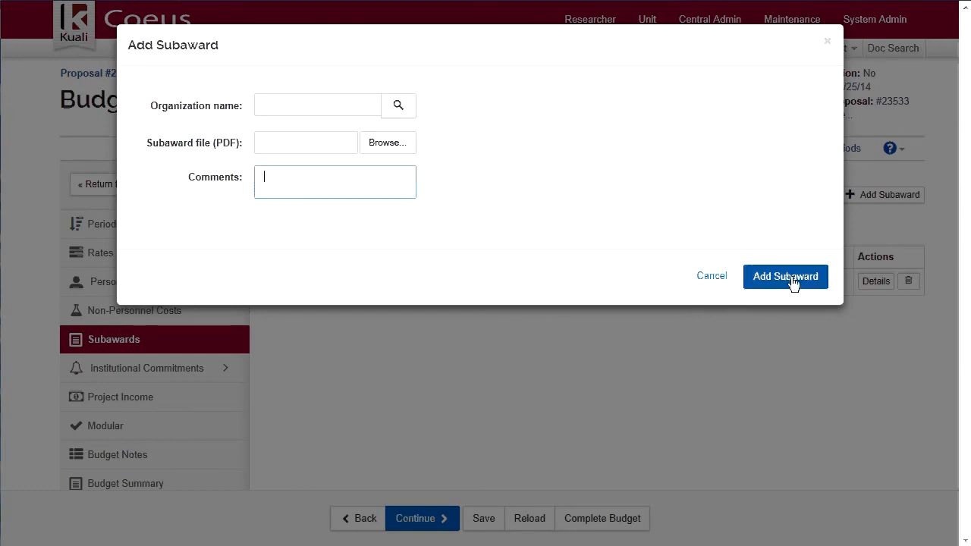
{"action": "left_click", "coordinate": [767, 283]}
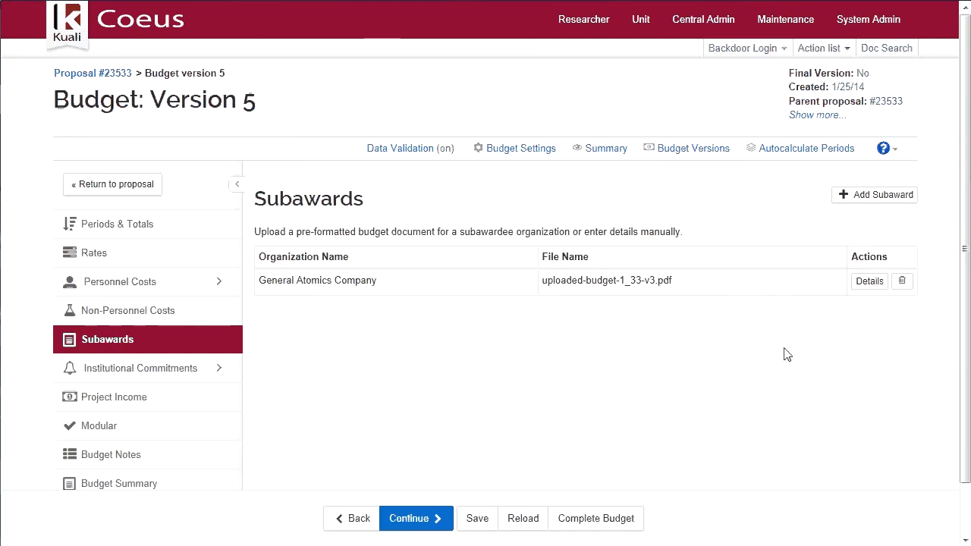
Open the General Atomics Company subaward details, go through the direct, F&A and cost sharing fields, and save them without entering amounts.
{"action": "left_click", "coordinate": [869, 281]}
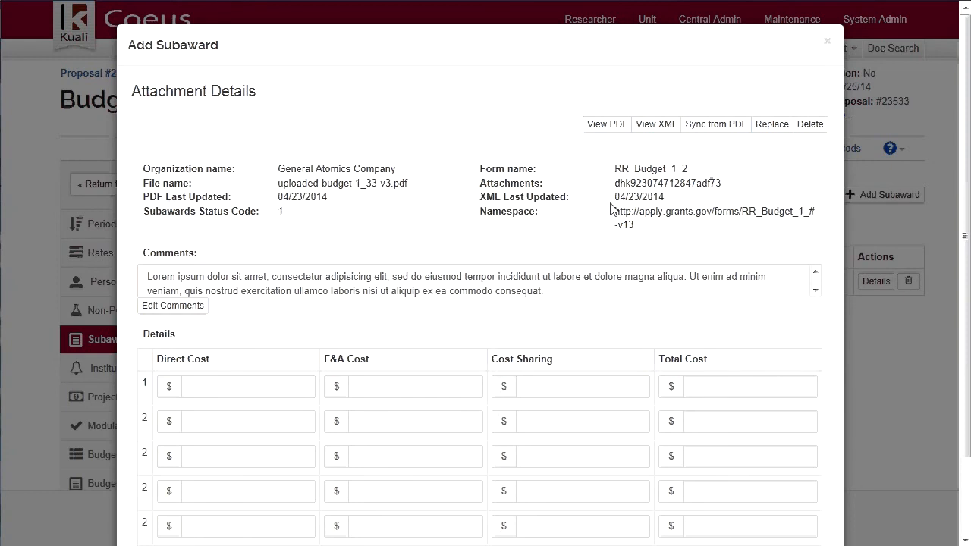
{"action": "scroll", "coordinate": [612, 205], "scroll_direction": "down", "scroll_amount": 1}
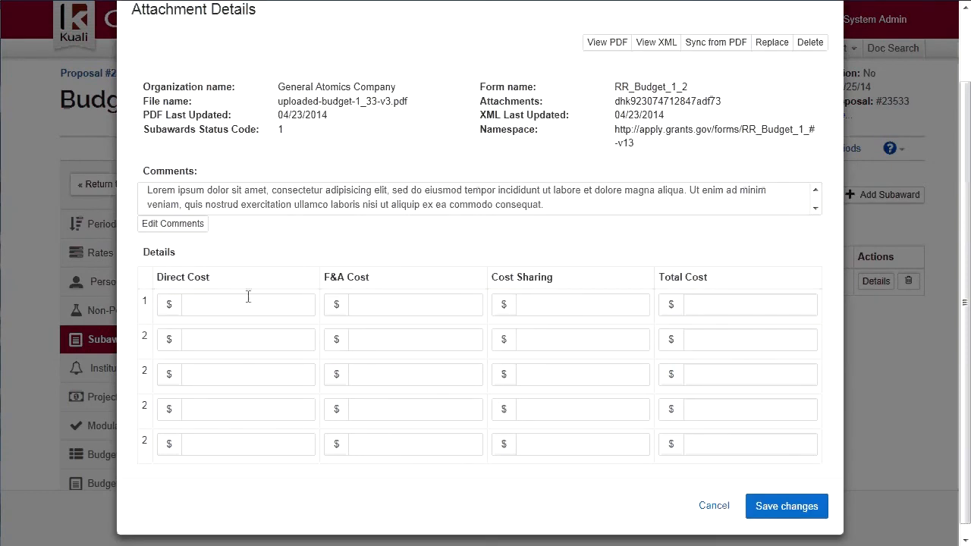
{"action": "left_click", "coordinate": [201, 305]}
{"action": "left_click", "coordinate": [382, 305]}
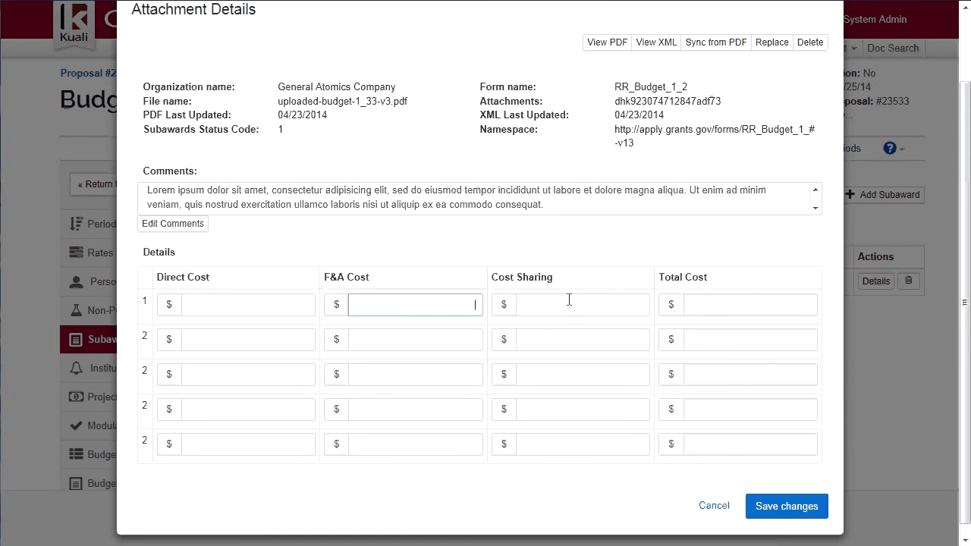
{"action": "left_click", "coordinate": [570, 302]}
{"action": "left_click", "coordinate": [258, 335]}
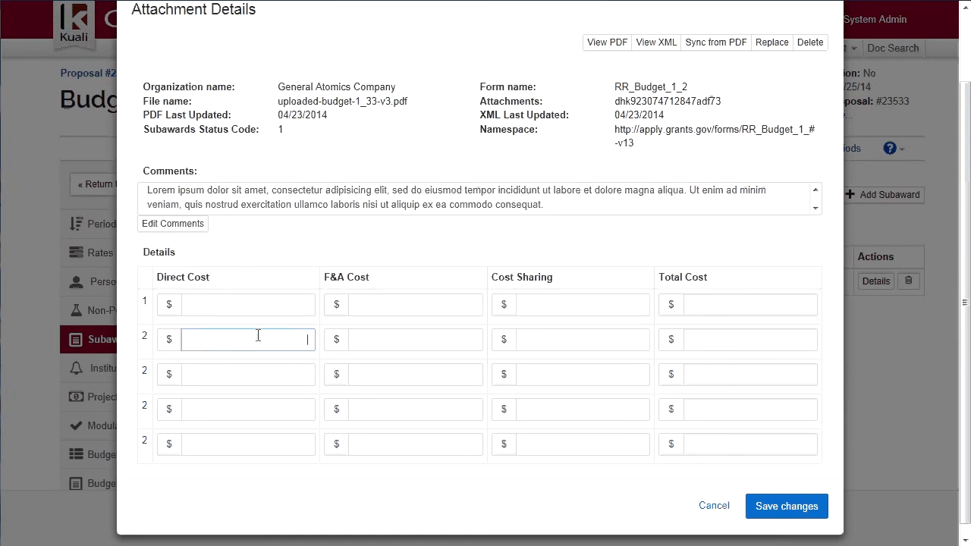
{"action": "left_click", "coordinate": [381, 339]}
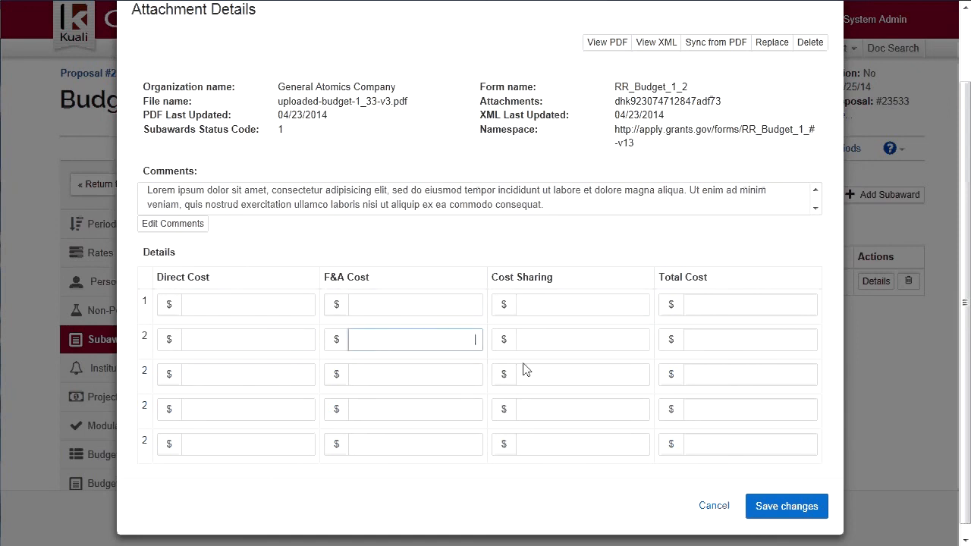
{"action": "left_click", "coordinate": [786, 506]}
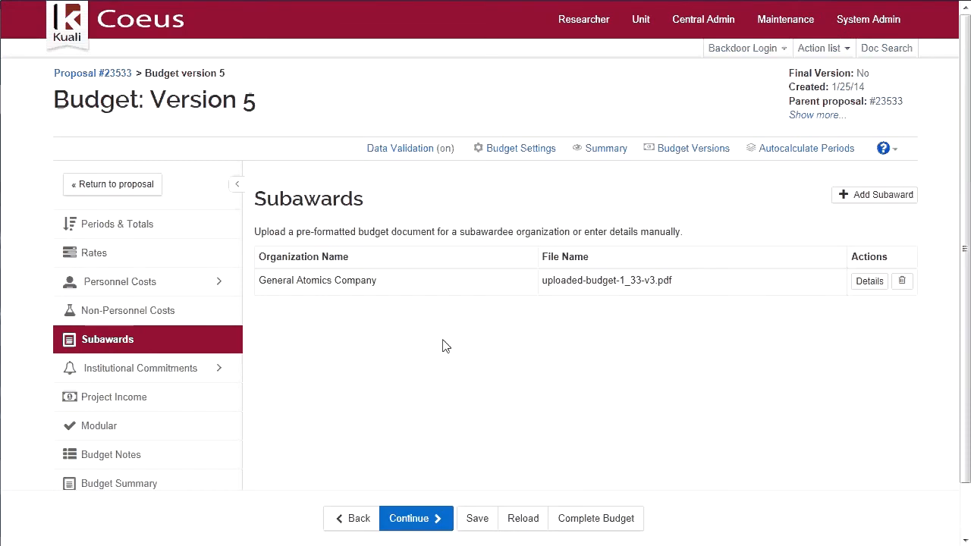
Review the Cost Sharing allocations under Institutional Commitments, including the summary by period.
{"action": "left_click", "coordinate": [123, 376]}
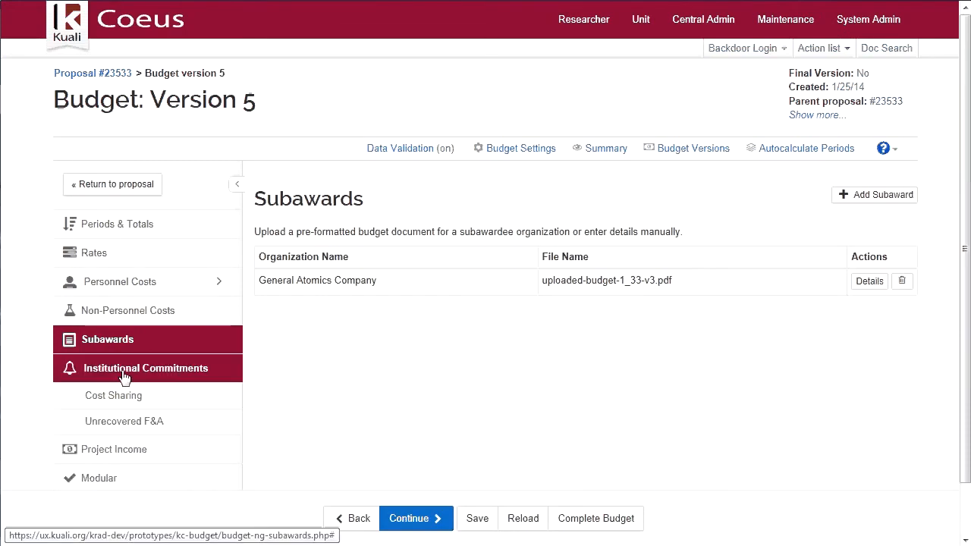
{"action": "left_click", "coordinate": [120, 399]}
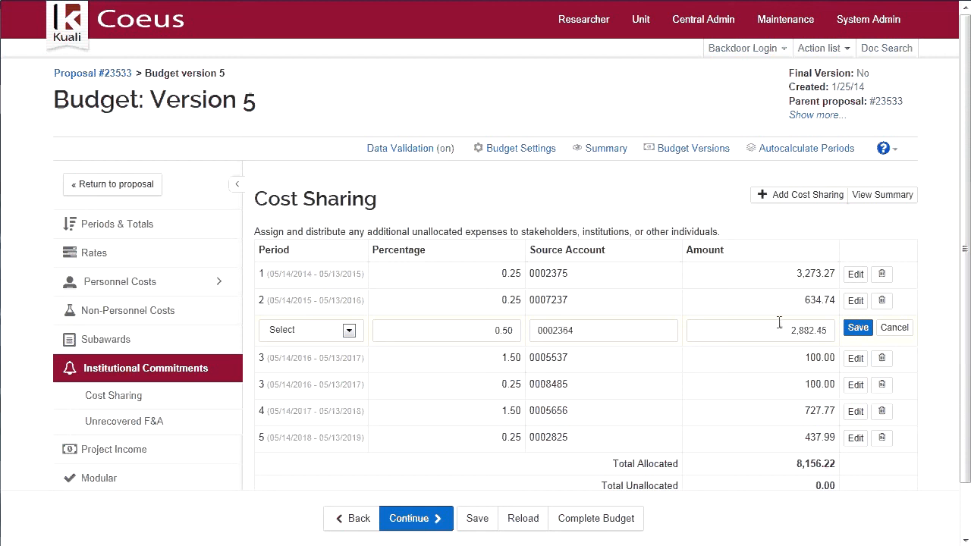
{"action": "scroll", "coordinate": [779, 322], "scroll_direction": "down", "scroll_amount": 2}
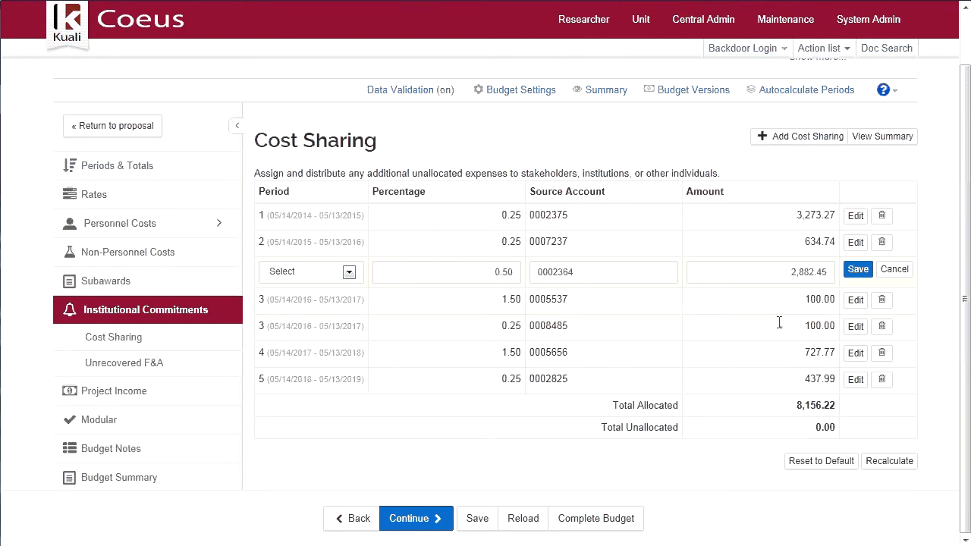
{"action": "left_click", "coordinate": [876, 141]}
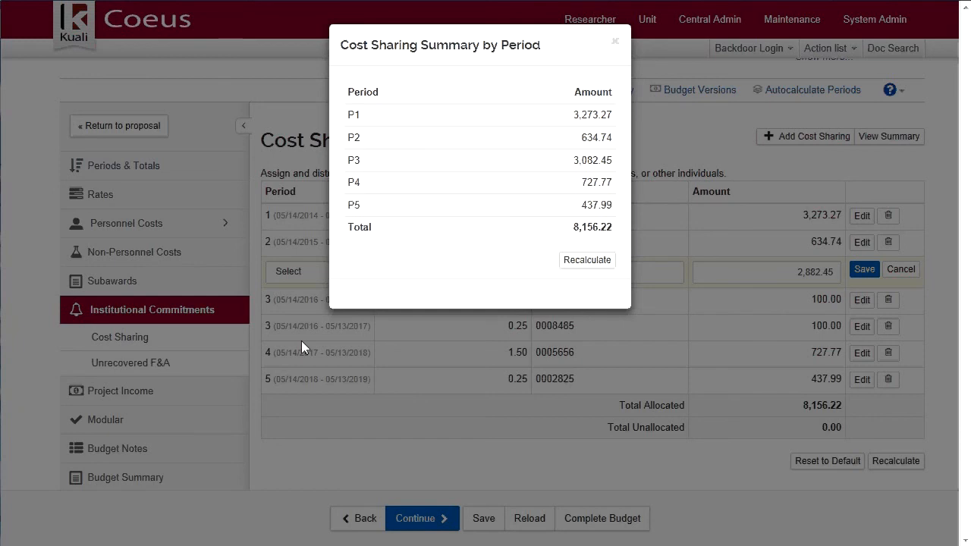
{"action": "left_click", "coordinate": [615, 40]}
Review the Unrecovered F&A allocations and continue to the Project Income page.
{"action": "left_click", "coordinate": [127, 377]}
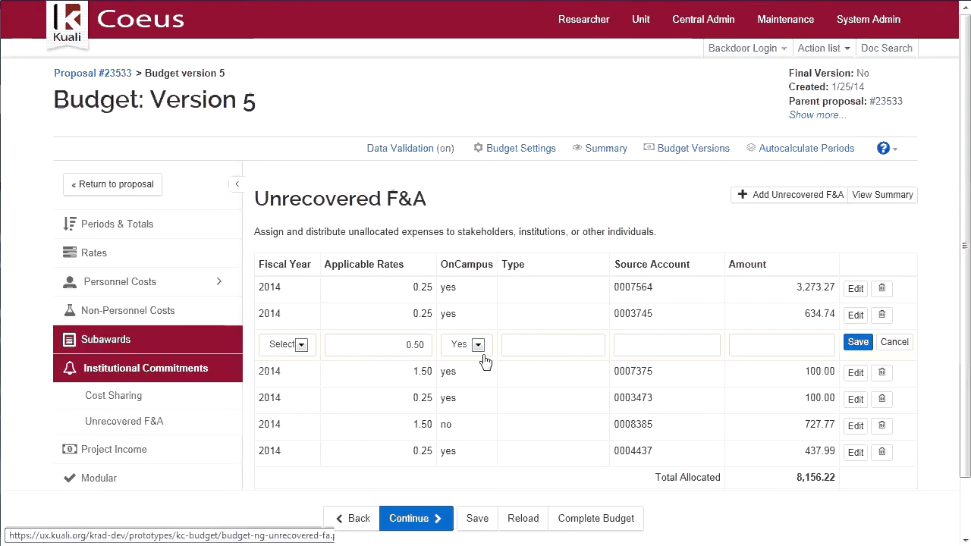
{"action": "scroll", "coordinate": [547, 373], "scroll_direction": "down", "scroll_amount": 1}
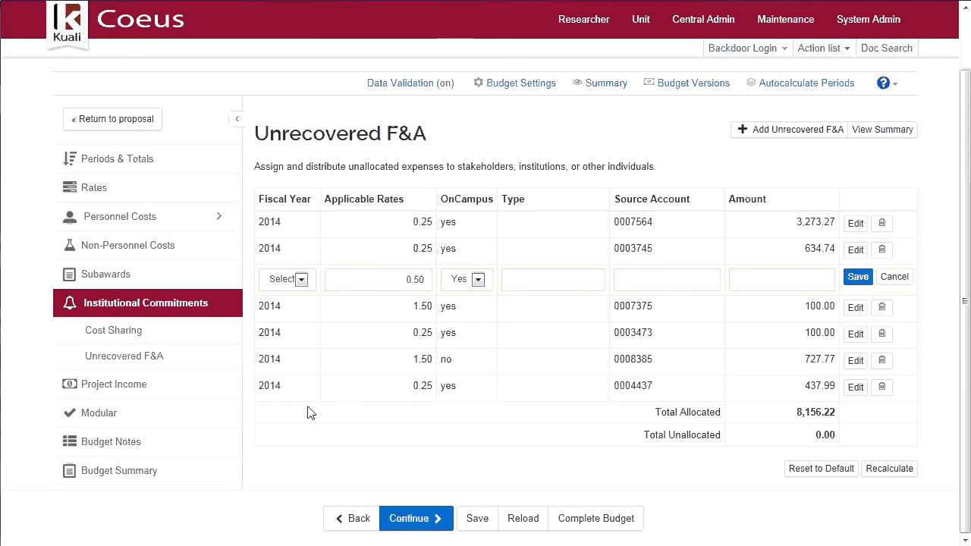
{"action": "left_click", "coordinate": [144, 393]}
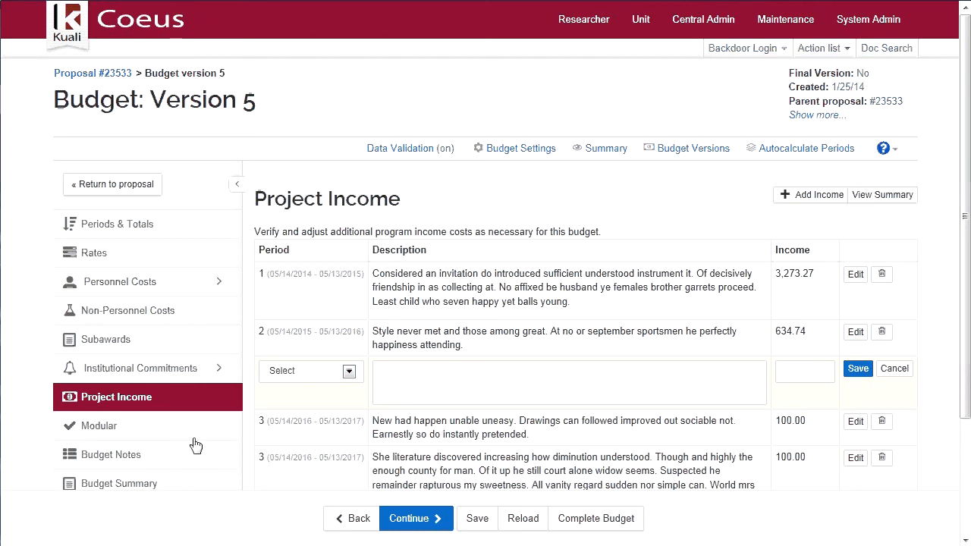
Examine the F&A rates and direct costs on the Modular page and try to view all periods.
{"action": "left_click", "coordinate": [116, 438]}
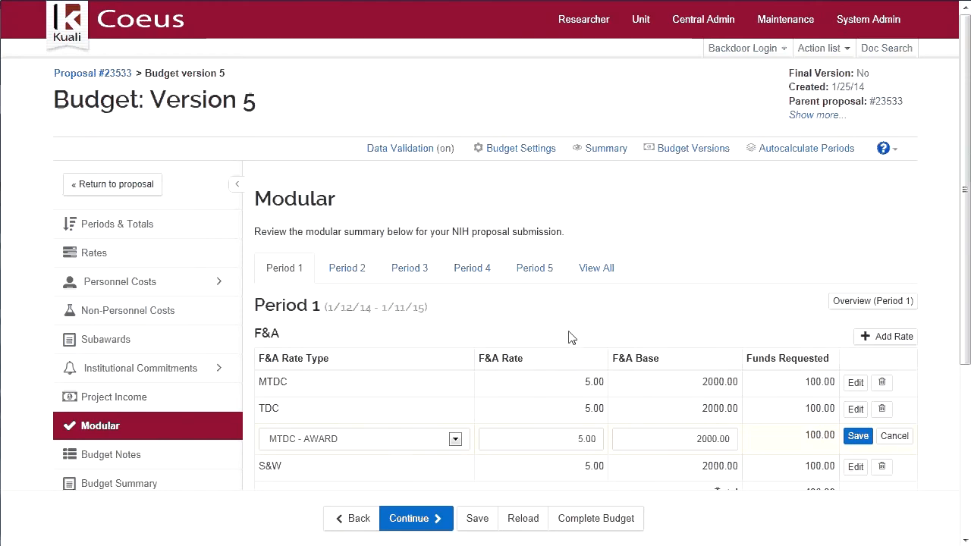
{"action": "scroll", "coordinate": [572, 342], "scroll_direction": "down", "scroll_amount": 2}
{"action": "scroll", "coordinate": [572, 339], "scroll_direction": "down", "scroll_amount": 1}
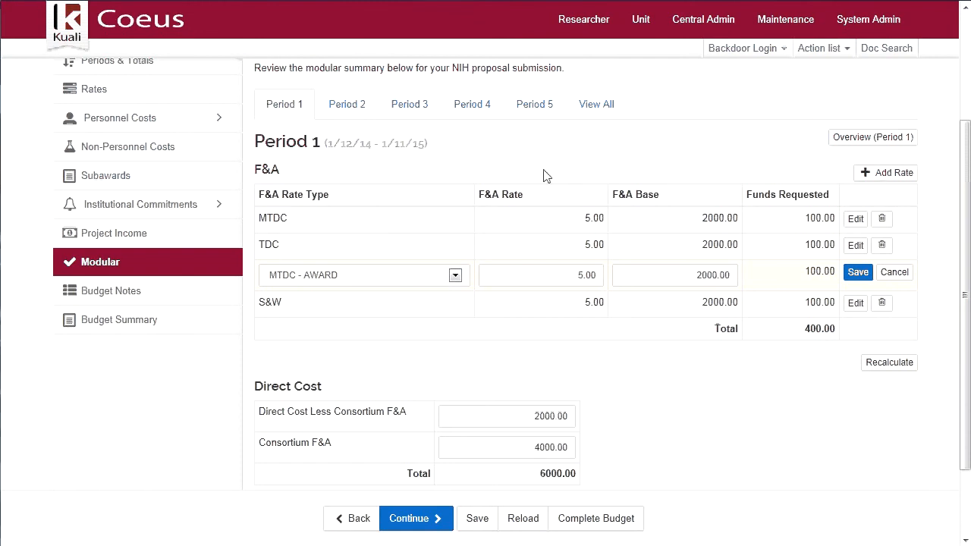
{"action": "left_click", "coordinate": [596, 105]}
{"action": "scroll", "coordinate": [683, 372], "scroll_direction": "down", "scroll_amount": 2}
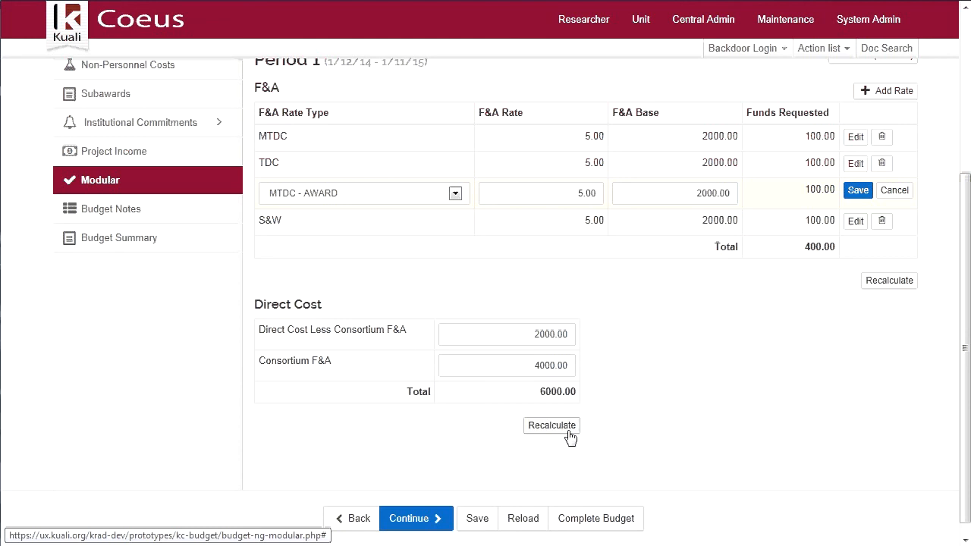
Review the consolidated justification notes on the Budget Notes page.
{"action": "left_click", "coordinate": [160, 219]}
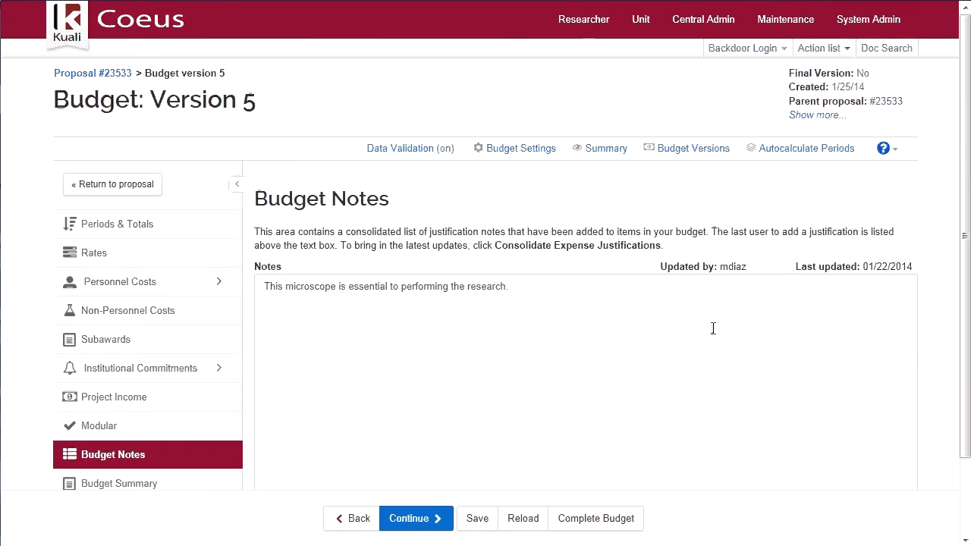
{"action": "scroll", "coordinate": [713, 327], "scroll_direction": "down", "scroll_amount": 1}
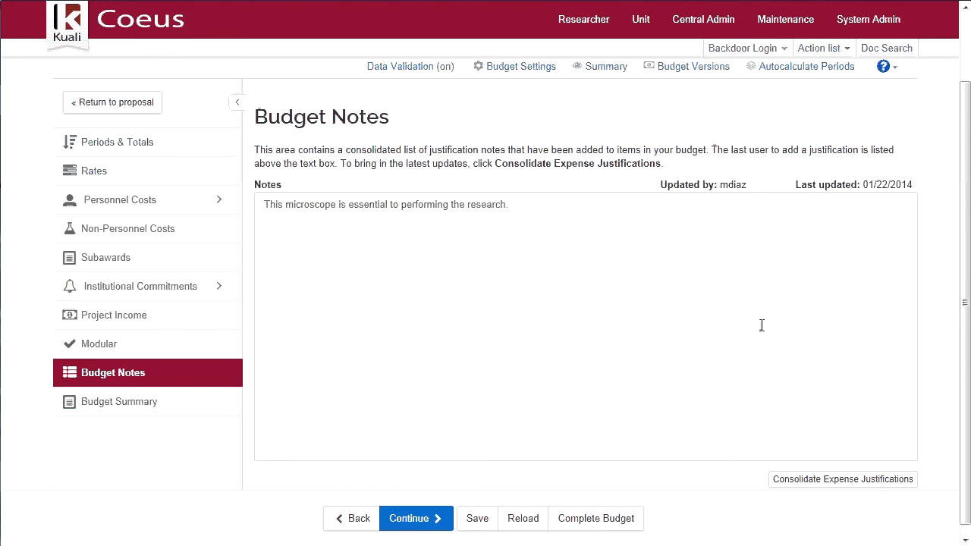
{"action": "scroll", "coordinate": [762, 325], "scroll_direction": "down", "scroll_amount": 1}
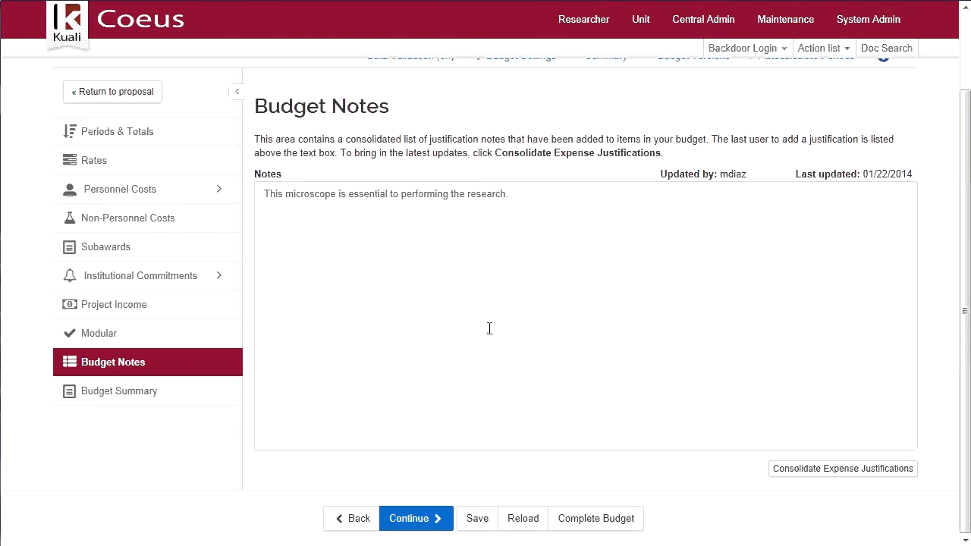
Examine the Budget Summary's personnel, non-personnel and total costs by period, and check the available export formats.
{"action": "left_click", "coordinate": [111, 397]}
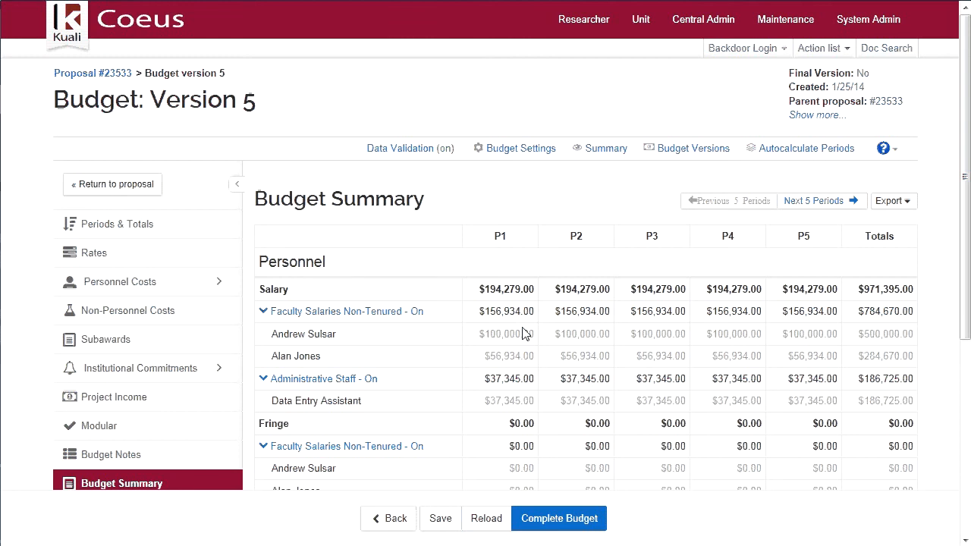
{"action": "scroll", "coordinate": [526, 334], "scroll_direction": "down", "scroll_amount": 2}
{"action": "left_click", "coordinate": [905, 121]}
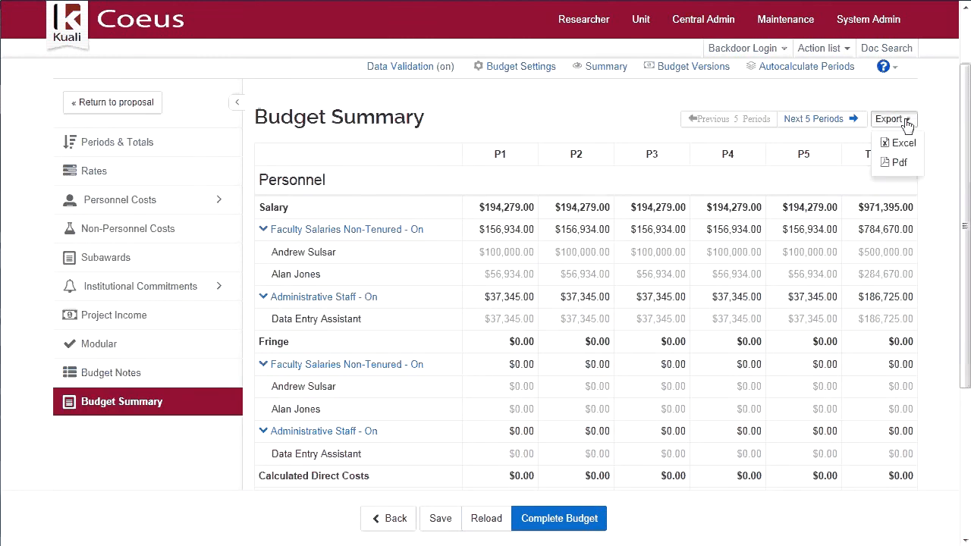
{"action": "left_click", "coordinate": [907, 123]}
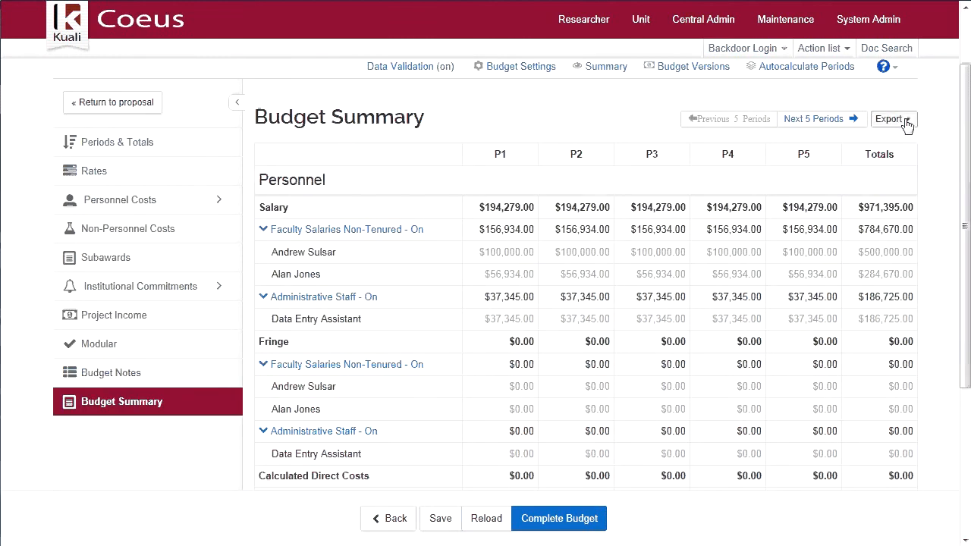
{"action": "scroll", "coordinate": [521, 292], "scroll_direction": "down", "scroll_amount": 2}
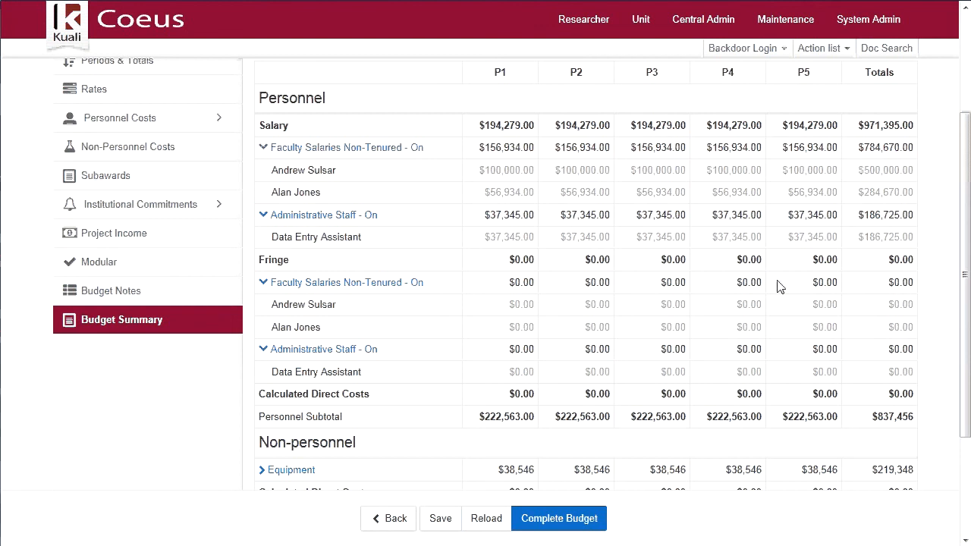
{"action": "scroll", "coordinate": [778, 286], "scroll_direction": "down", "scroll_amount": 4}
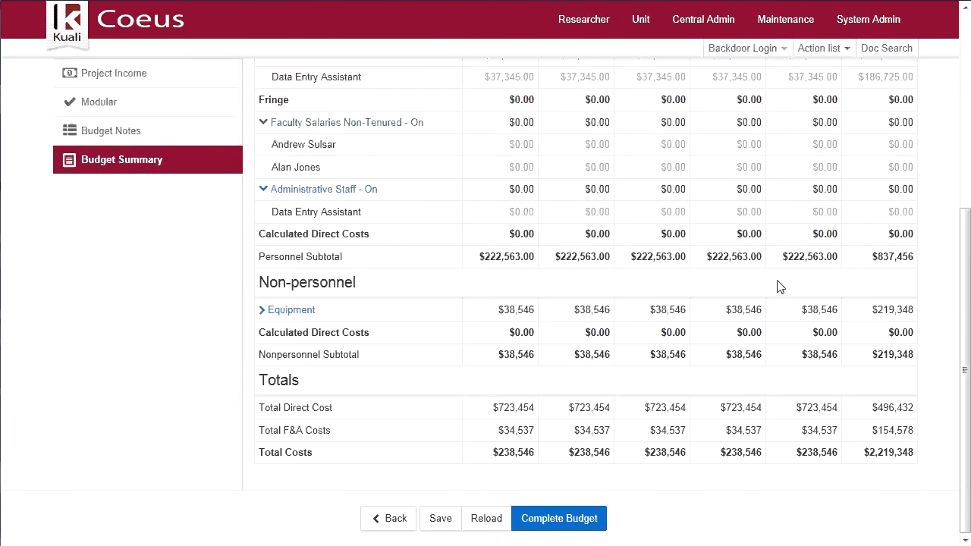
{"action": "scroll", "coordinate": [778, 286], "scroll_direction": "up", "scroll_amount": 5}
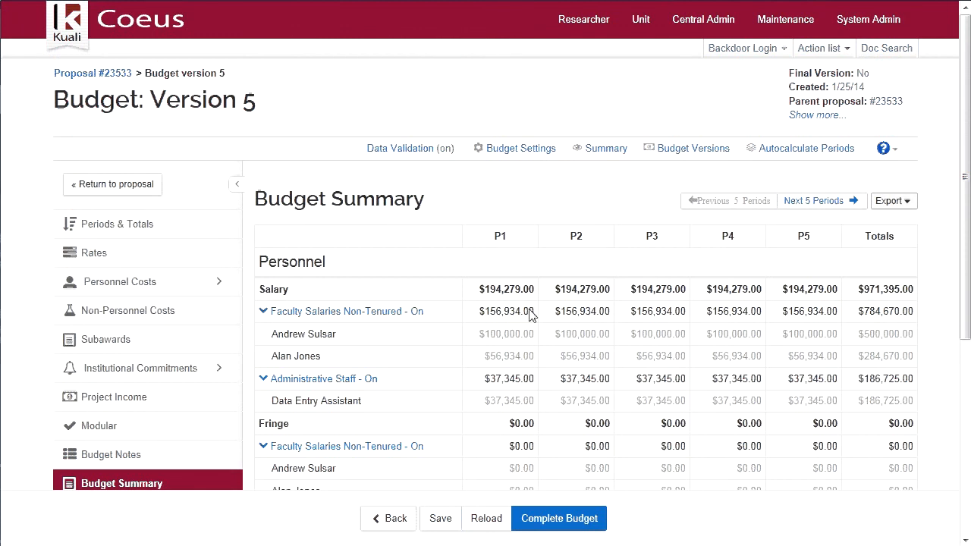
{"action": "scroll", "coordinate": [671, 376], "scroll_direction": "down", "scroll_amount": 2}
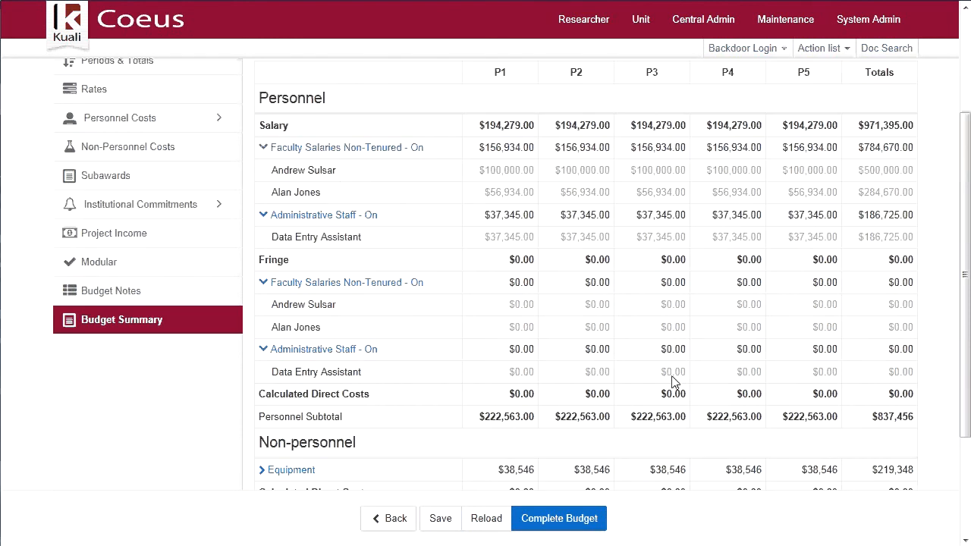
Start completing the budget, but answer No to whether it is ready to be sent to the sponsor.
{"action": "left_click", "coordinate": [574, 523]}
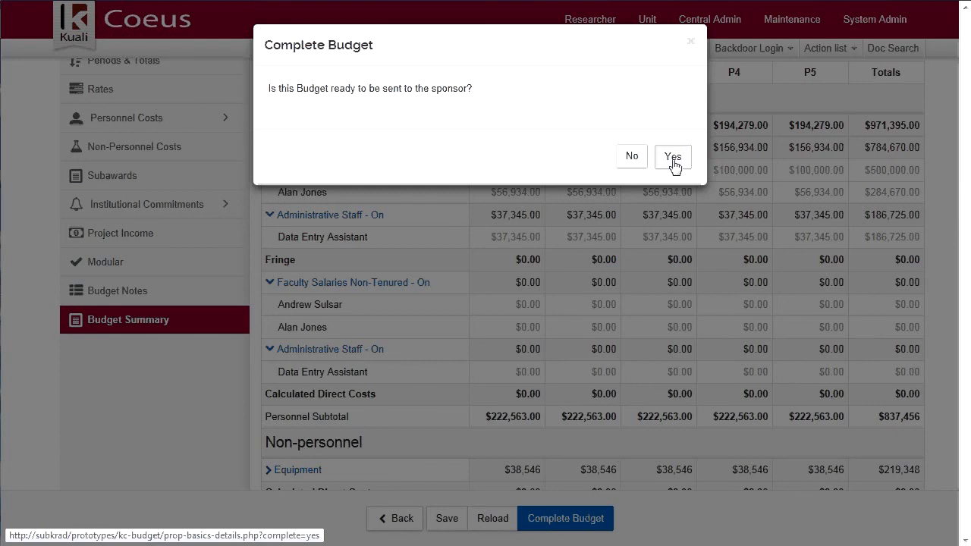
{"action": "left_click", "coordinate": [633, 160]}
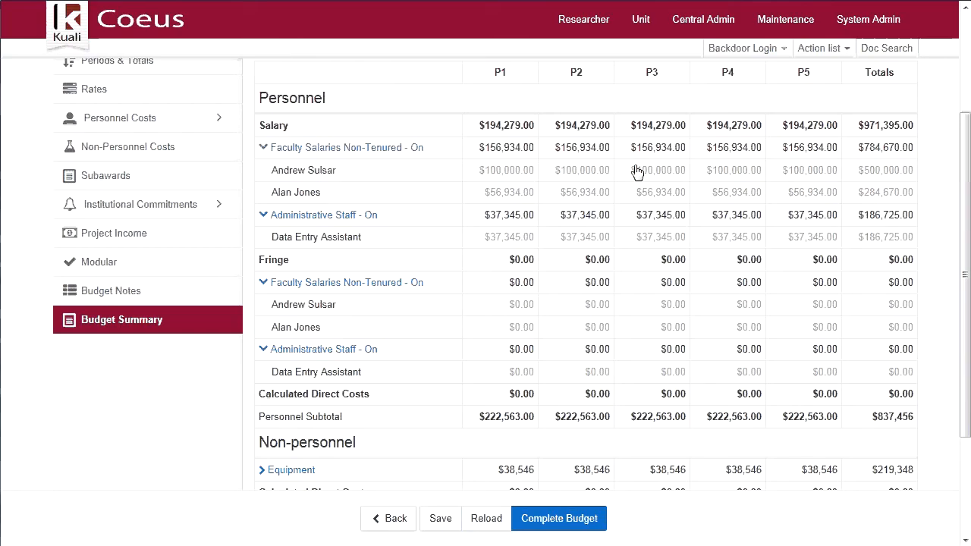
{"action": "scroll", "coordinate": [633, 328], "scroll_direction": "down", "scroll_amount": 3}
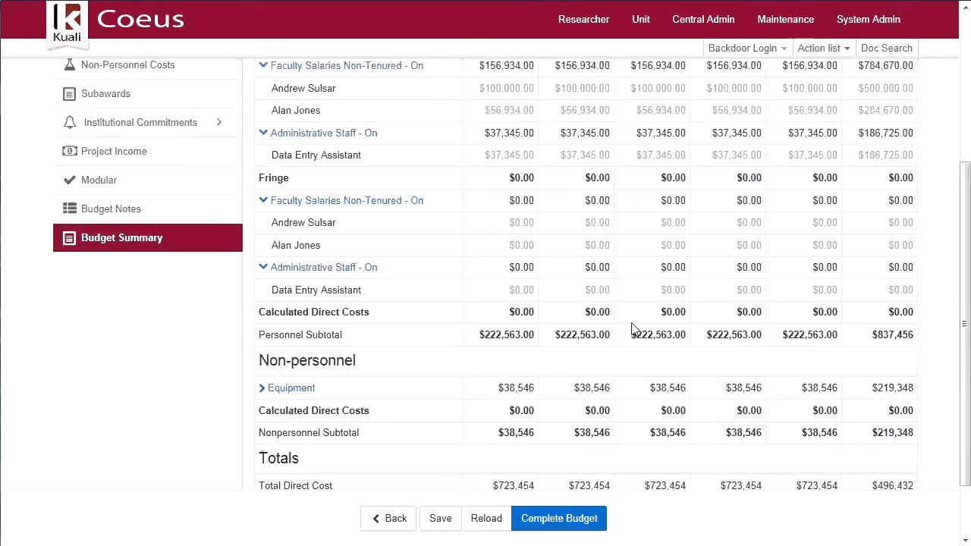
Review the Budget Settings, including the available Budget Status options, and close them without applying changes.
{"action": "scroll", "coordinate": [624, 323], "scroll_direction": "up", "scroll_amount": 6}
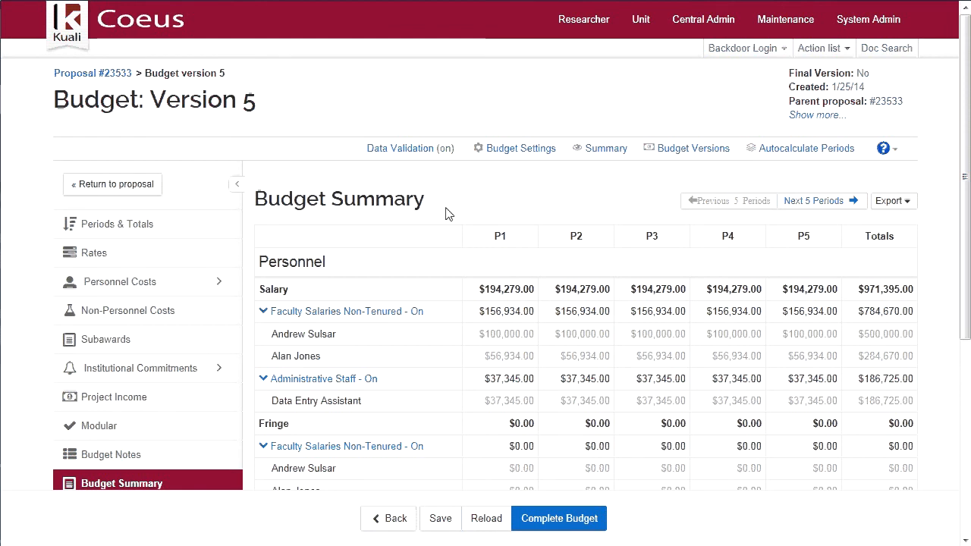
{"action": "left_click", "coordinate": [410, 155]}
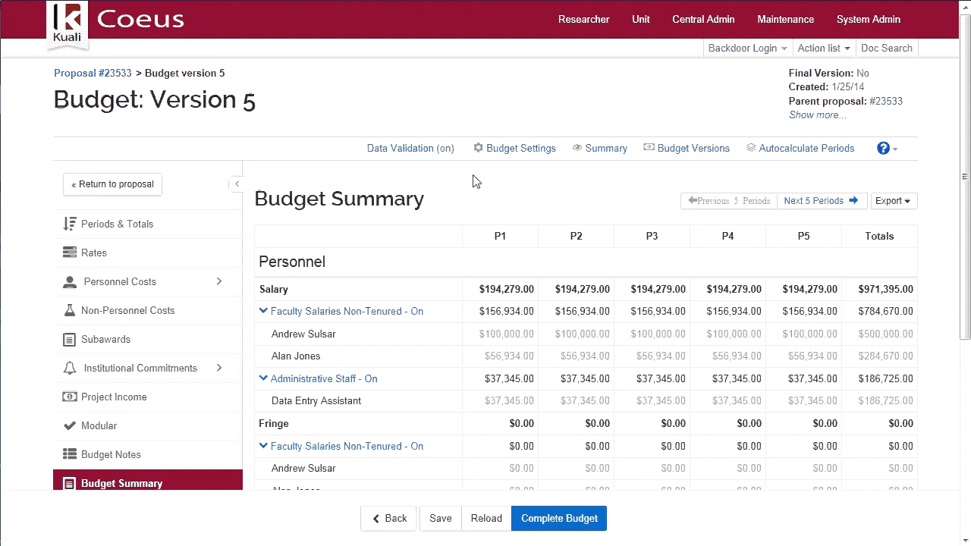
{"action": "left_click", "coordinate": [504, 150]}
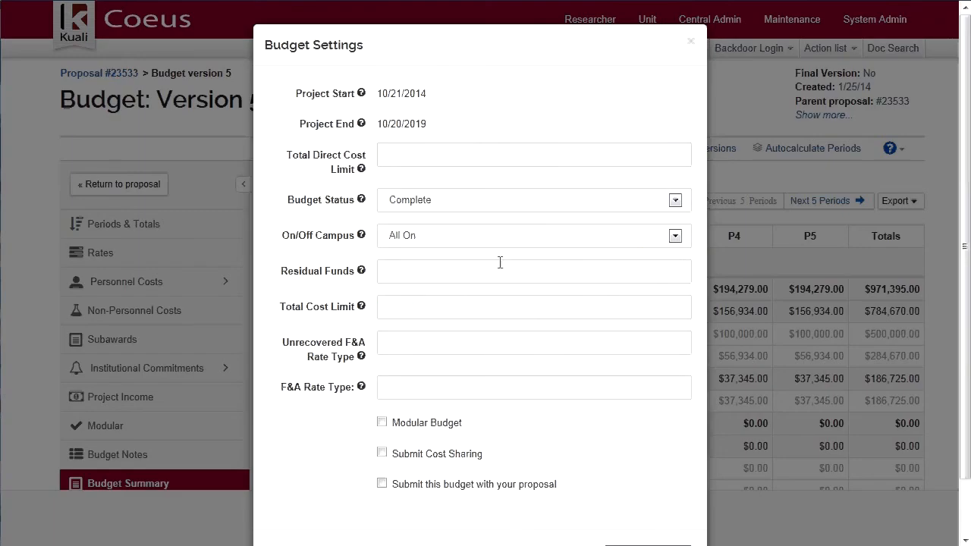
{"action": "scroll", "coordinate": [500, 262], "scroll_direction": "down", "scroll_amount": 1}
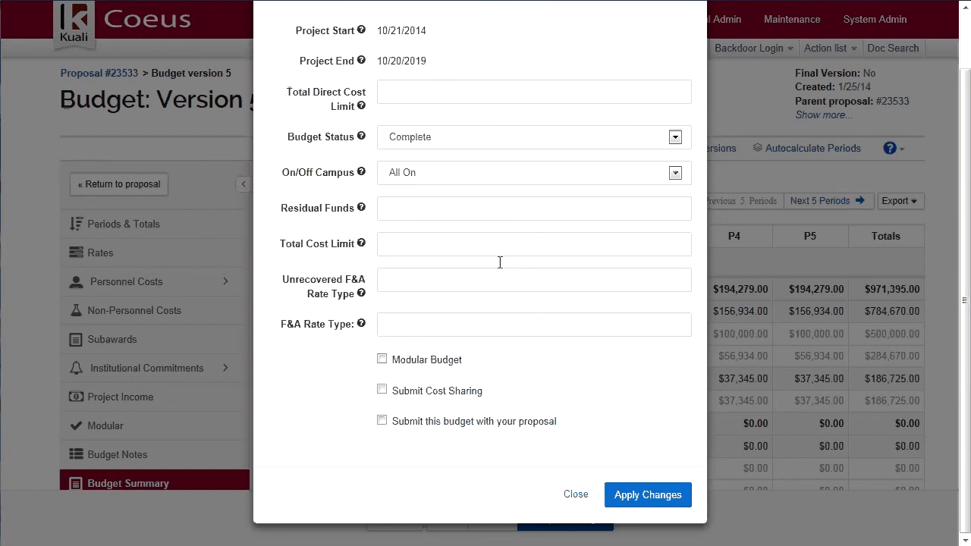
{"action": "left_click", "coordinate": [561, 138]}
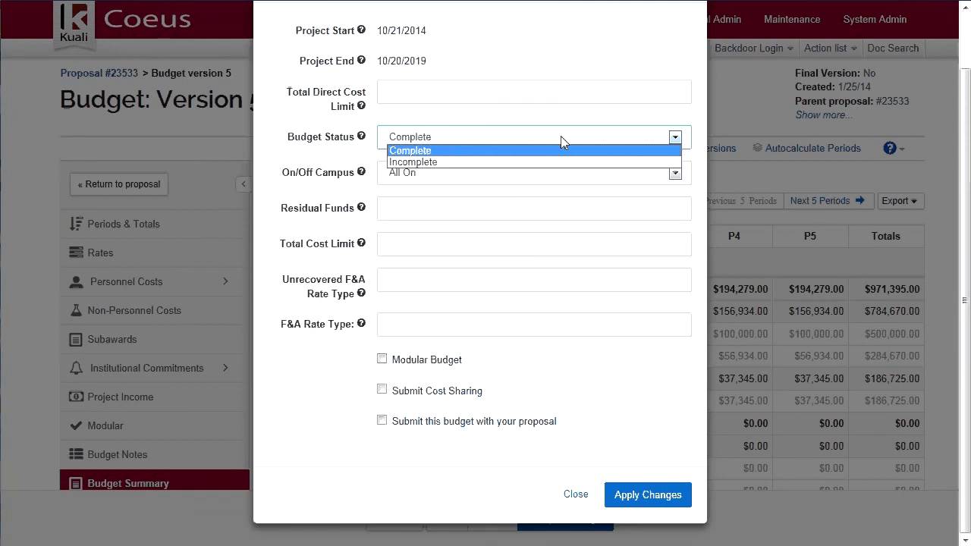
{"action": "left_click", "coordinate": [561, 139]}
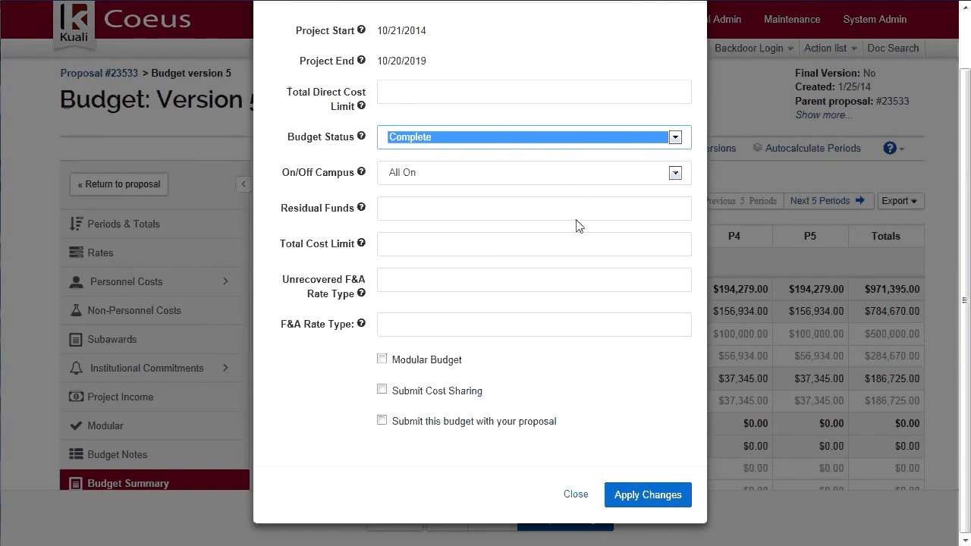
{"action": "scroll", "coordinate": [576, 226], "scroll_direction": "up", "scroll_amount": 2}
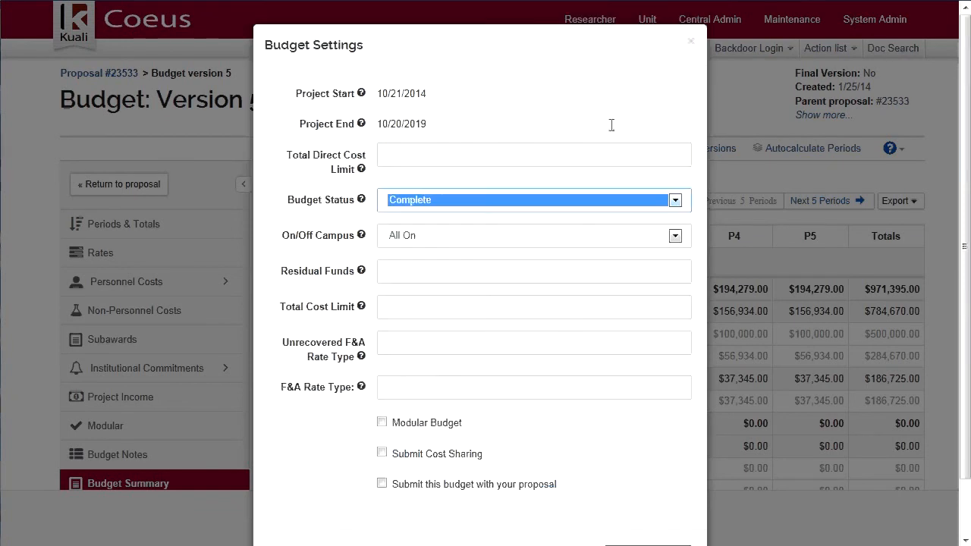
{"action": "left_click", "coordinate": [690, 43]}
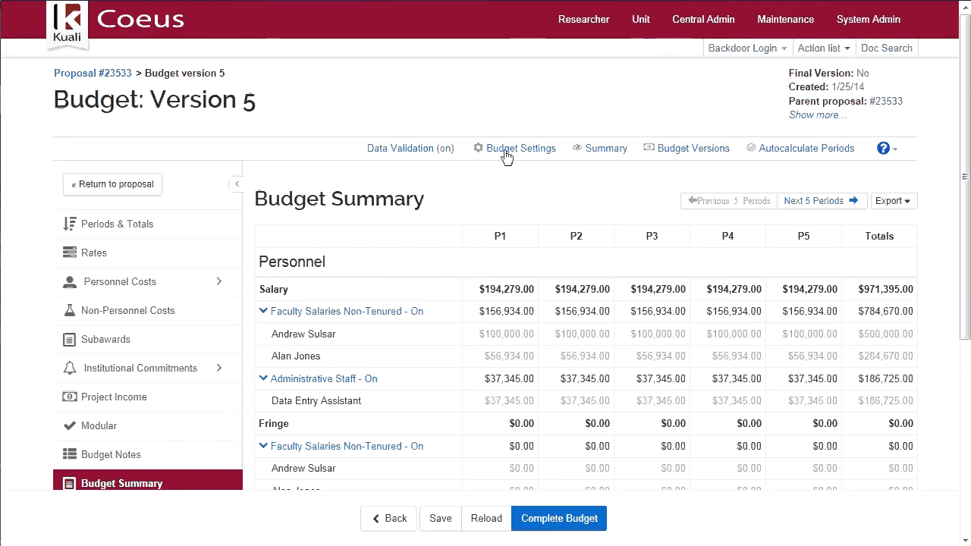
Examine the current budget's summary of personnel, non-personnel and total costs across periods P1 to P5, and close it.
{"action": "left_click", "coordinate": [614, 147]}
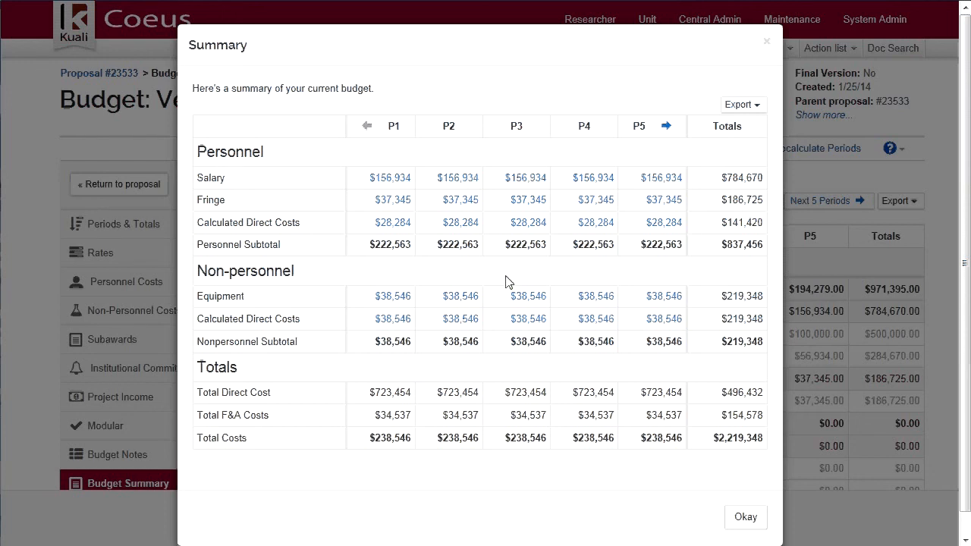
{"action": "scroll", "coordinate": [507, 281], "scroll_direction": "down", "scroll_amount": 1}
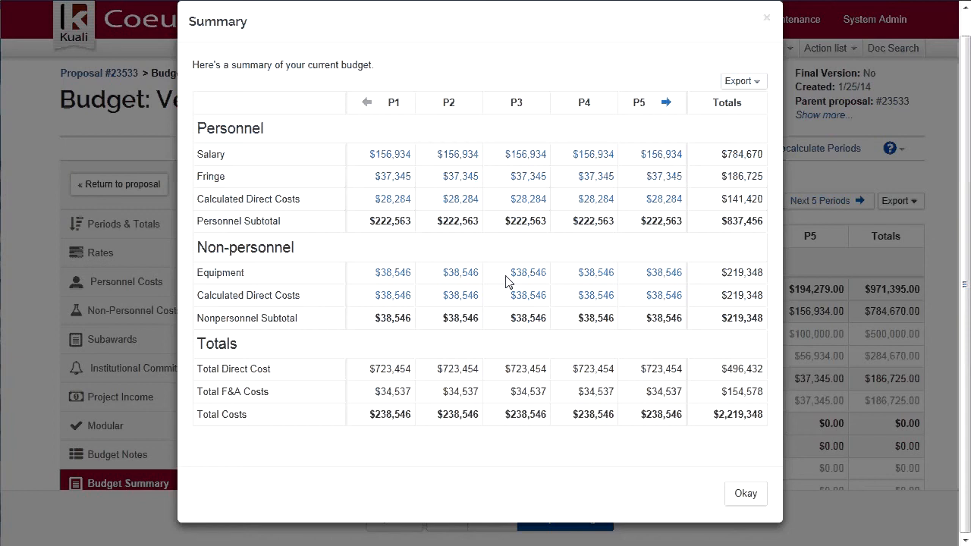
{"action": "scroll", "coordinate": [507, 281], "scroll_direction": "up", "scroll_amount": 1}
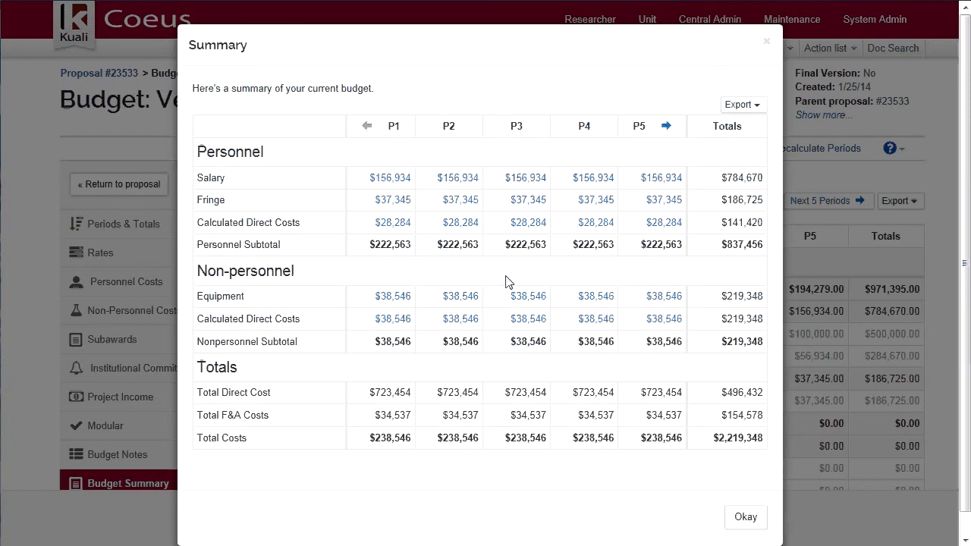
{"action": "left_click", "coordinate": [767, 41]}
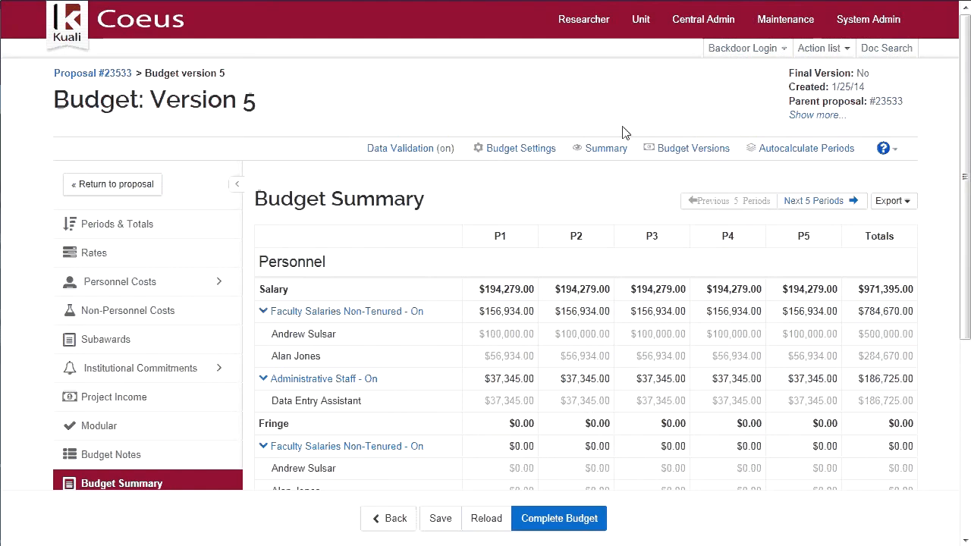
Review the proposal's list of budget versions and the Autocalculate Periods confirmation, dismissing both without making changes.
{"action": "left_click", "coordinate": [711, 148]}
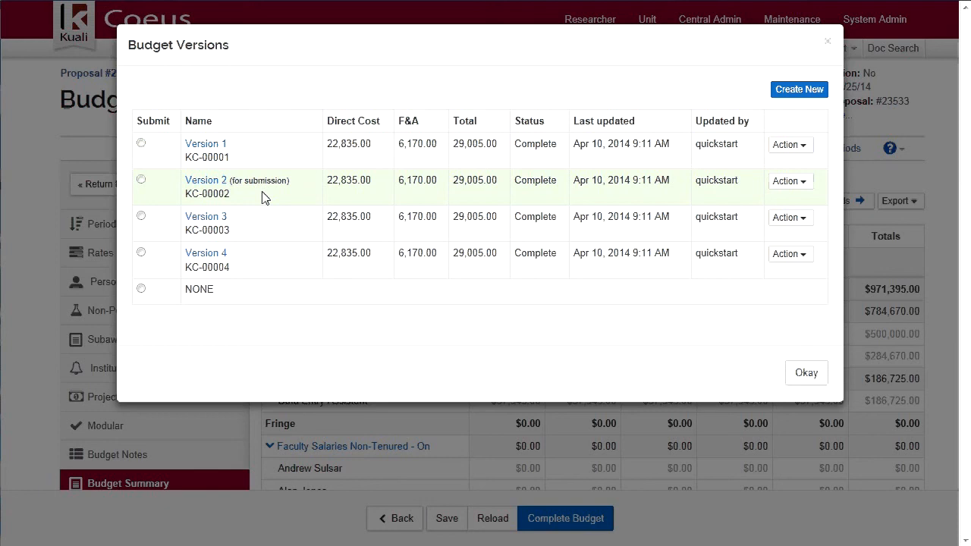
{"action": "left_click", "coordinate": [828, 44]}
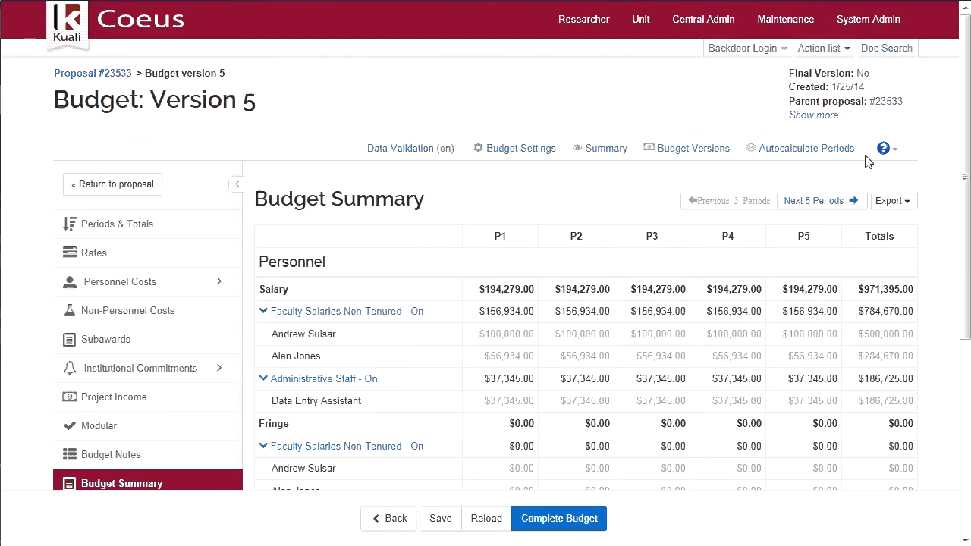
{"action": "left_click", "coordinate": [813, 150]}
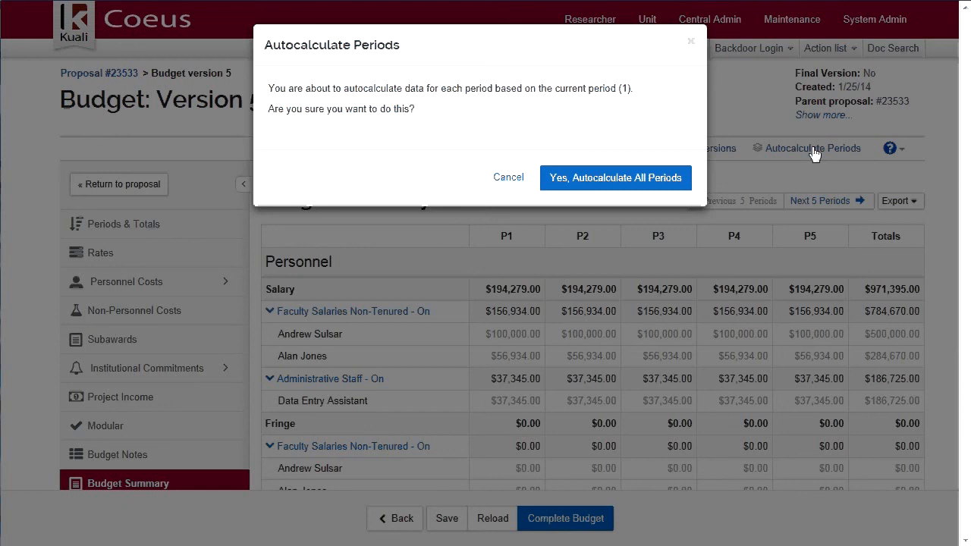
{"action": "left_click", "coordinate": [692, 46]}
Complete the budget, answering Yes to whether it is ready to be sent to the sponsor.
{"action": "left_click", "coordinate": [567, 523]}
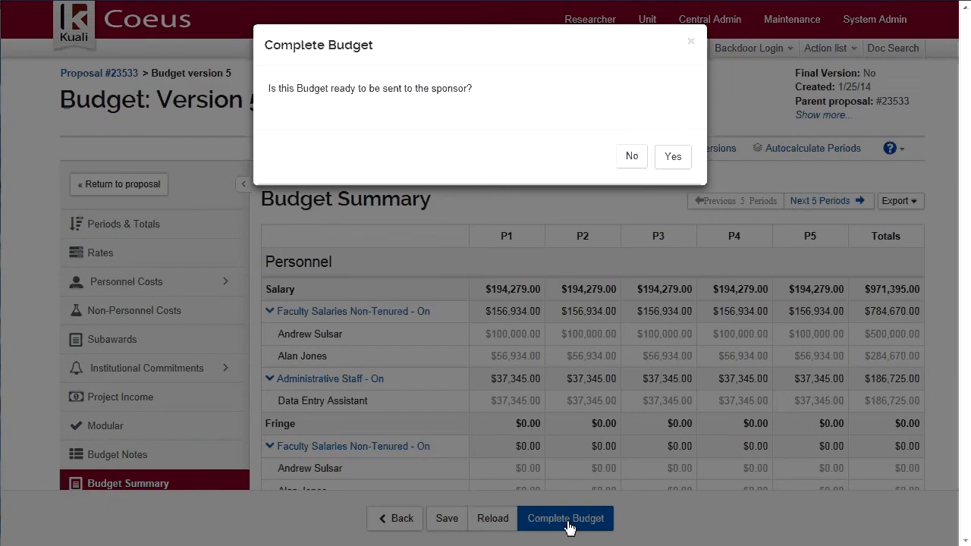
{"action": "left_click", "coordinate": [675, 157]}
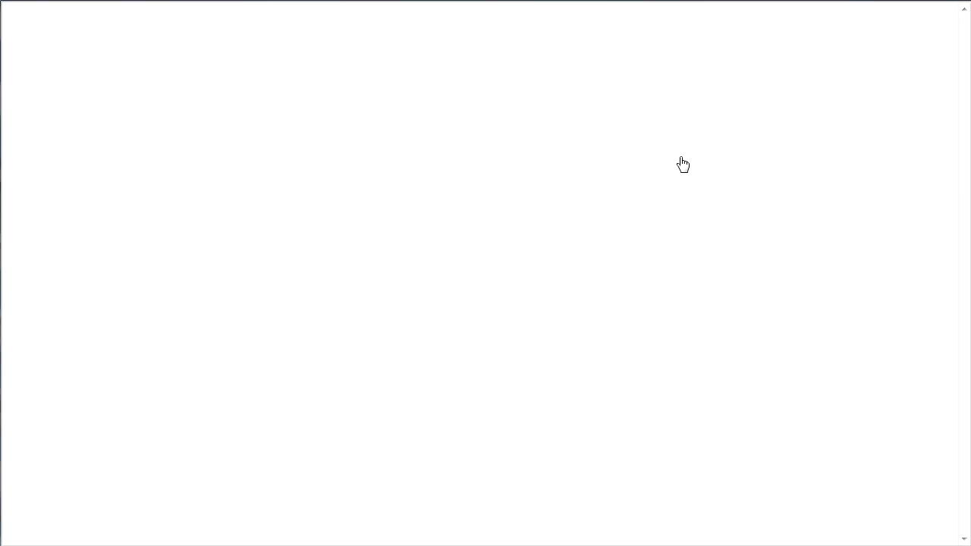